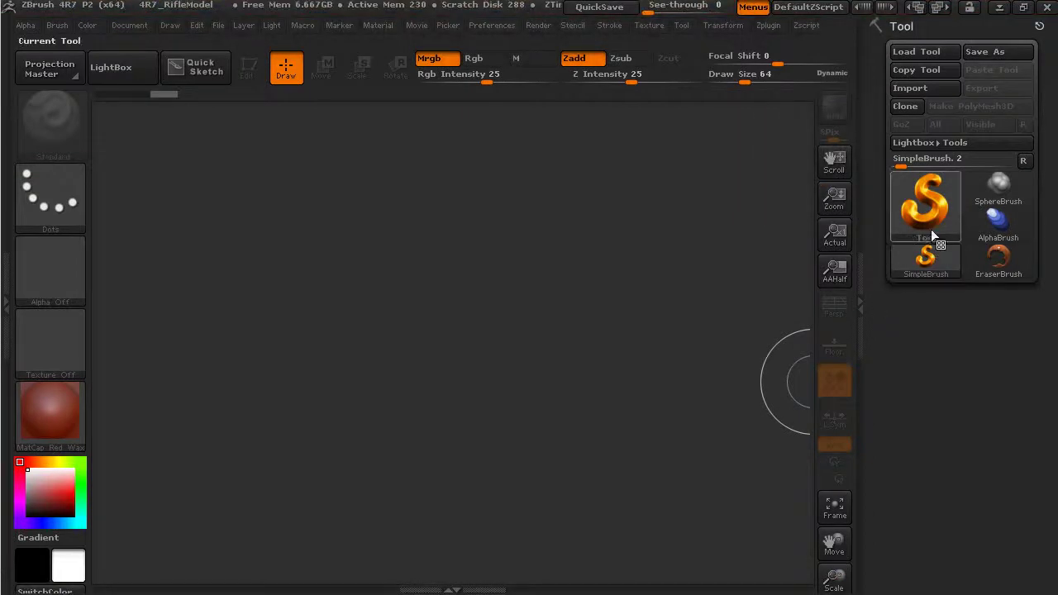
Place a Sphere3D mesh at the centre of the canvas, enter Edit mode and frame it larger in view.
{"action": "left_click", "coordinate": [929, 215]}
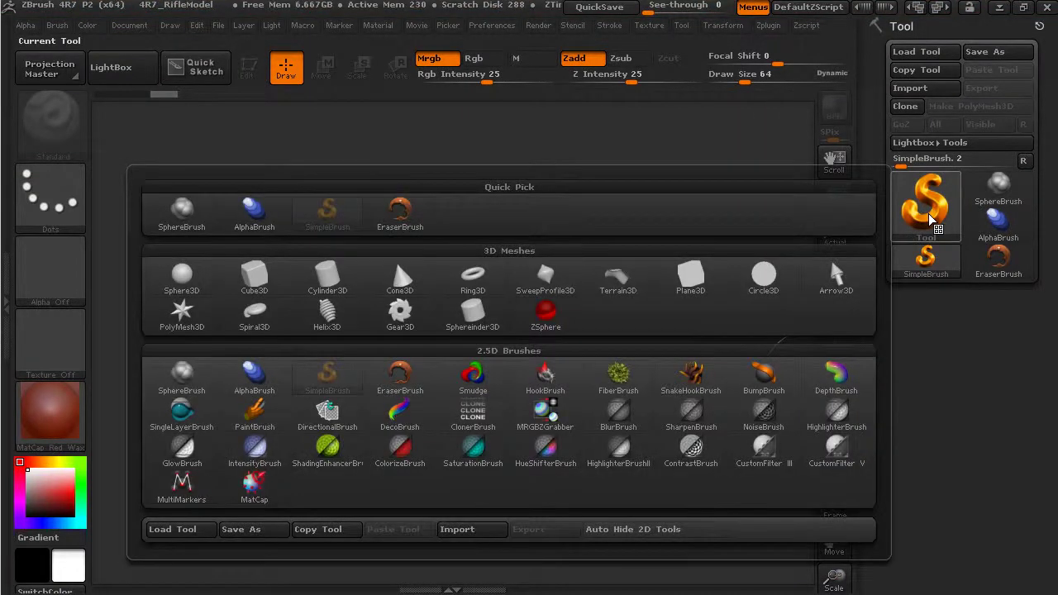
{"action": "left_click", "coordinate": [183, 285]}
{"action": "left_click_drag", "start_coordinate": [429, 322], "coordinate": [571, 448]}
{"action": "key", "text": "t"}
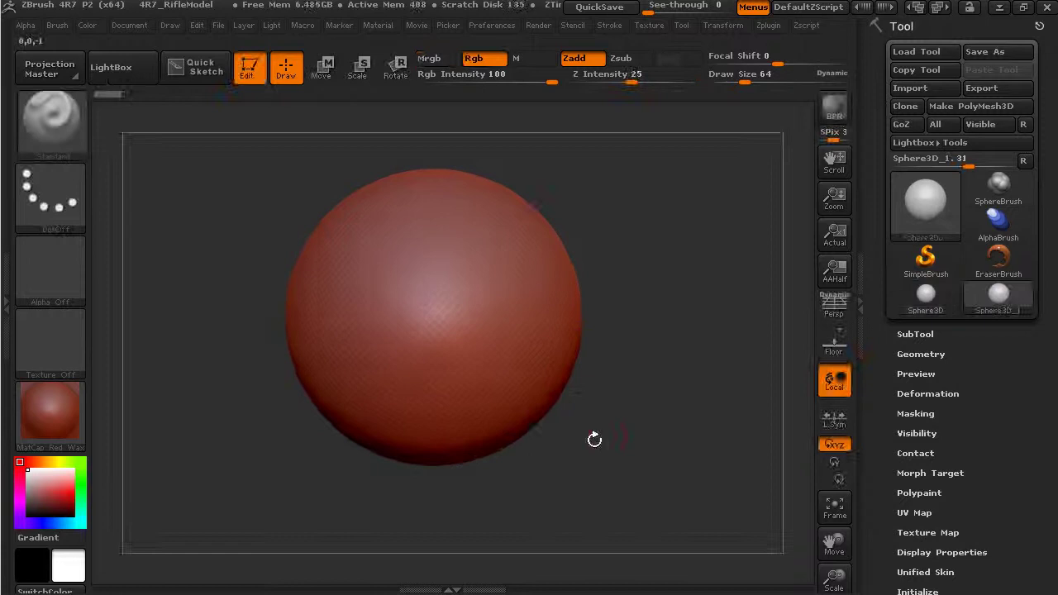
{"action": "mouse_move", "coordinate": [681, 403]}
{"action": "left_mouse_down", "text": "alt"}
{"action": "mouse_move", "coordinate": [681, 393]}
{"action": "mouse_move", "coordinate": [696, 401]}
{"action": "left_mouse_up", "text": "alt"}
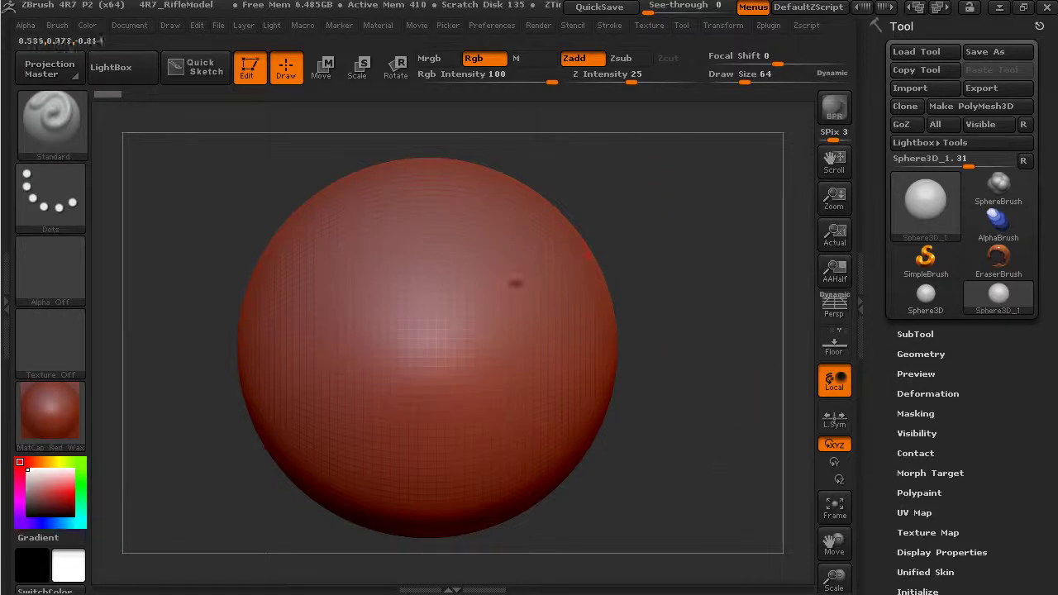
Expand the subtool list and convert the sphere primitive to an editable PolyMesh3D.
{"action": "left_click", "coordinate": [923, 333]}
{"action": "scroll", "coordinate": [892, 422], "scroll_direction": "down", "scroll_amount": 3}
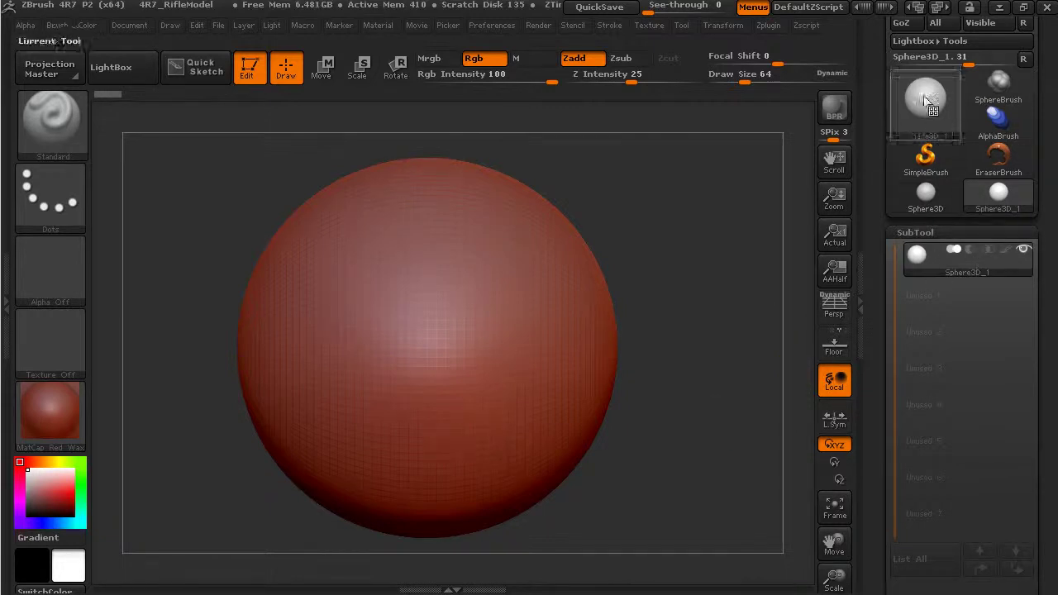
{"action": "scroll", "coordinate": [959, 58], "scroll_direction": "up", "scroll_amount": 1}
{"action": "left_click", "coordinate": [971, 30]}
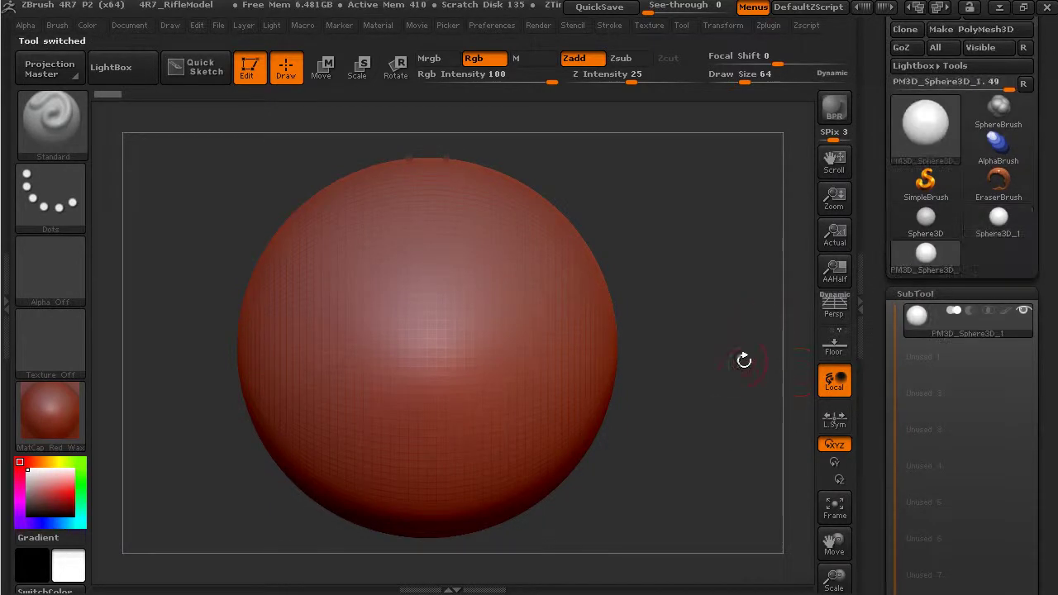
Append a Cone3D and a PolyMesh3D star to the sphere as additional subtools.
{"action": "scroll", "coordinate": [917, 331], "scroll_direction": "down", "scroll_amount": 2}
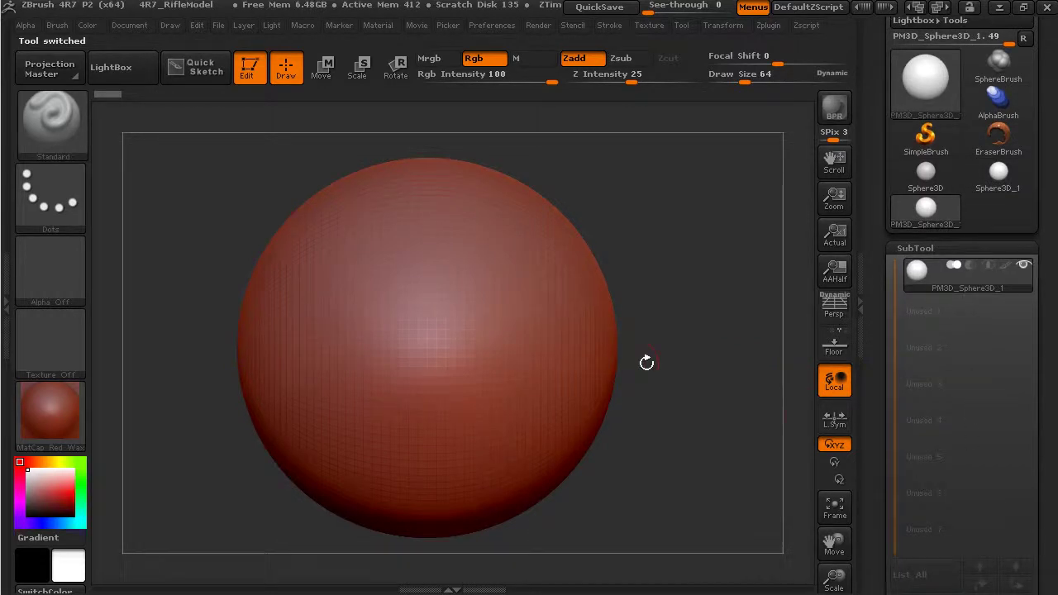
{"action": "scroll", "coordinate": [866, 391], "scroll_direction": "down", "scroll_amount": 5}
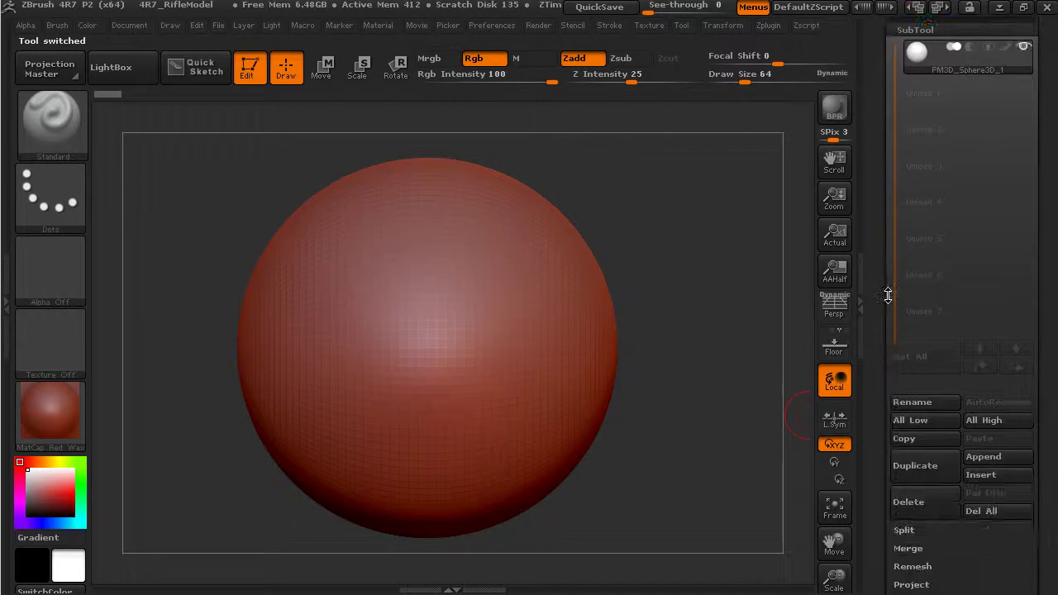
{"action": "left_click", "coordinate": [986, 458]}
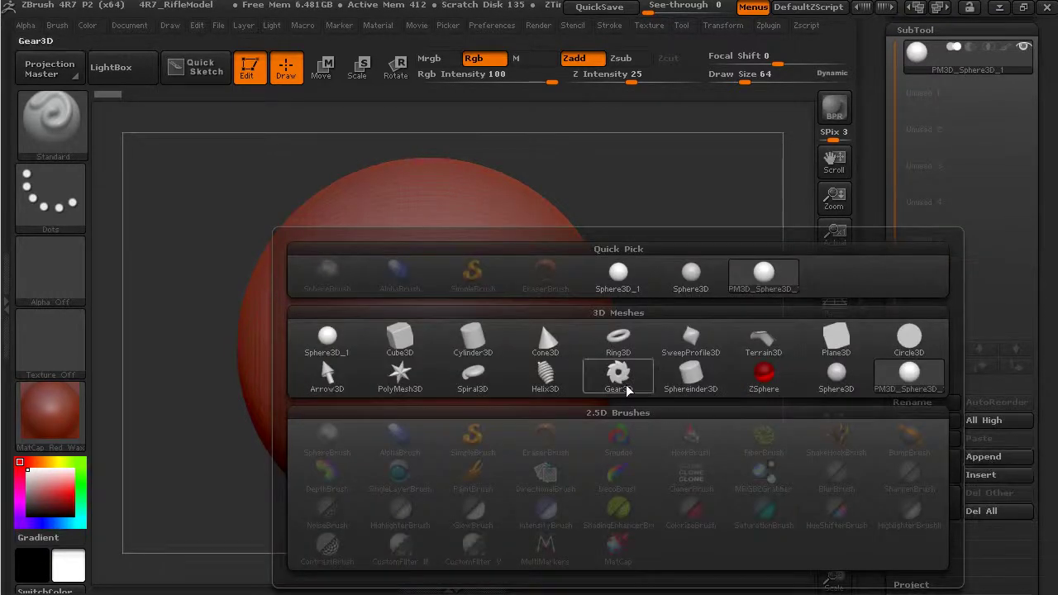
{"action": "left_click", "coordinate": [546, 339]}
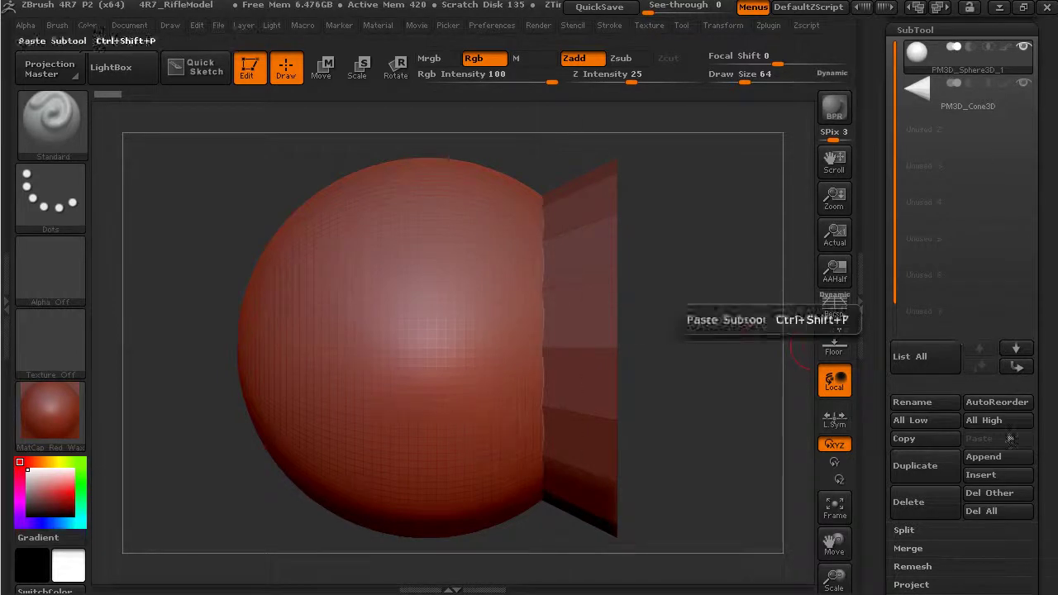
{"action": "left_click", "coordinate": [984, 457]}
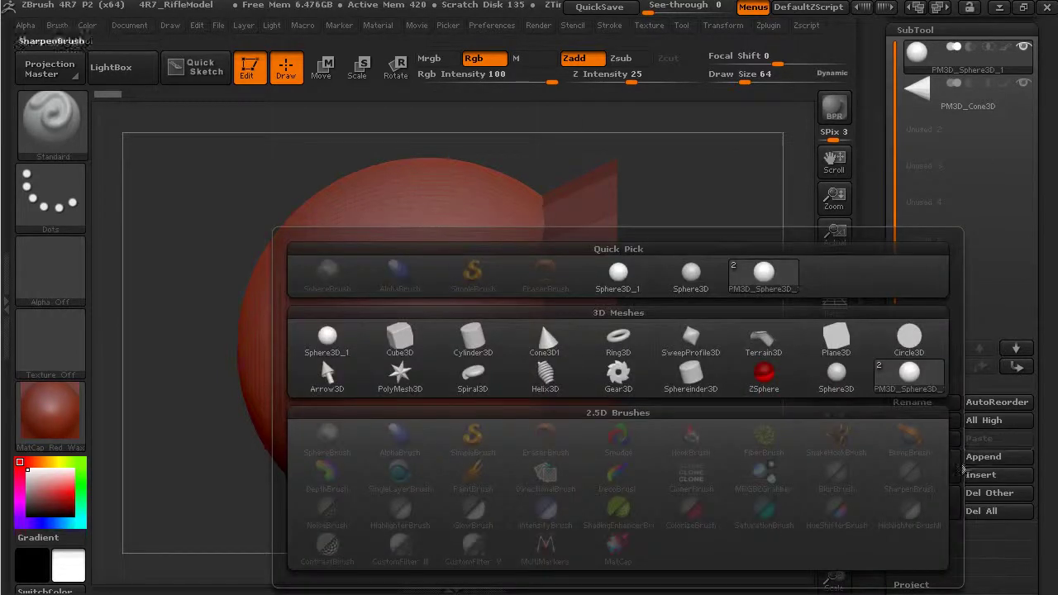
{"action": "left_click", "coordinate": [400, 374]}
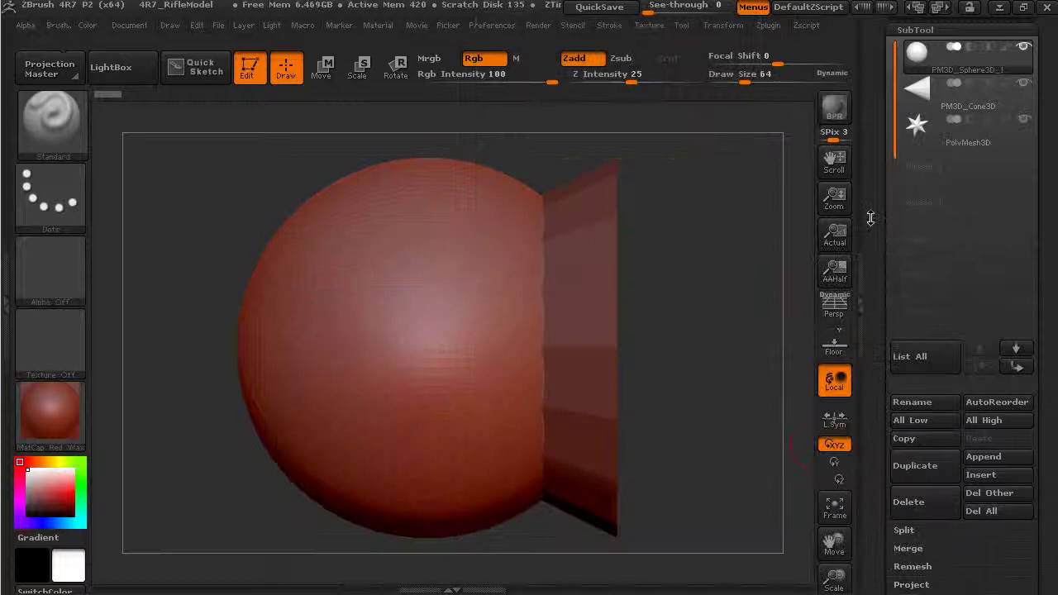
Turn on transparency to examine the cone through the sphere from another angle, and turn transparency off again.
{"action": "left_click_drag", "start_coordinate": [788, 223], "coordinate": [759, 120]}
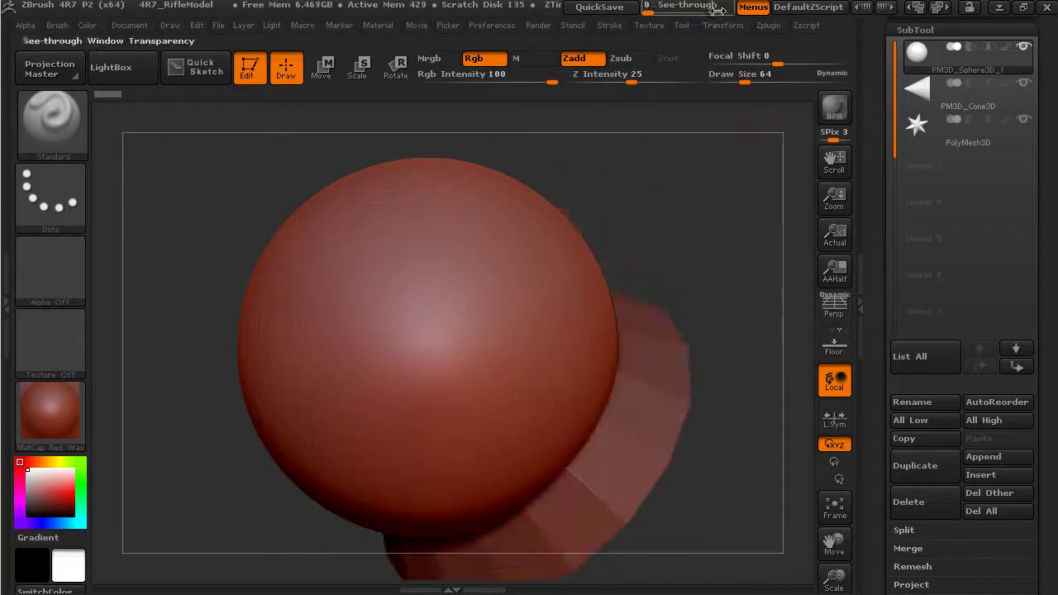
{"action": "left_click", "coordinate": [726, 29]}
{"action": "left_click", "coordinate": [855, 350]}
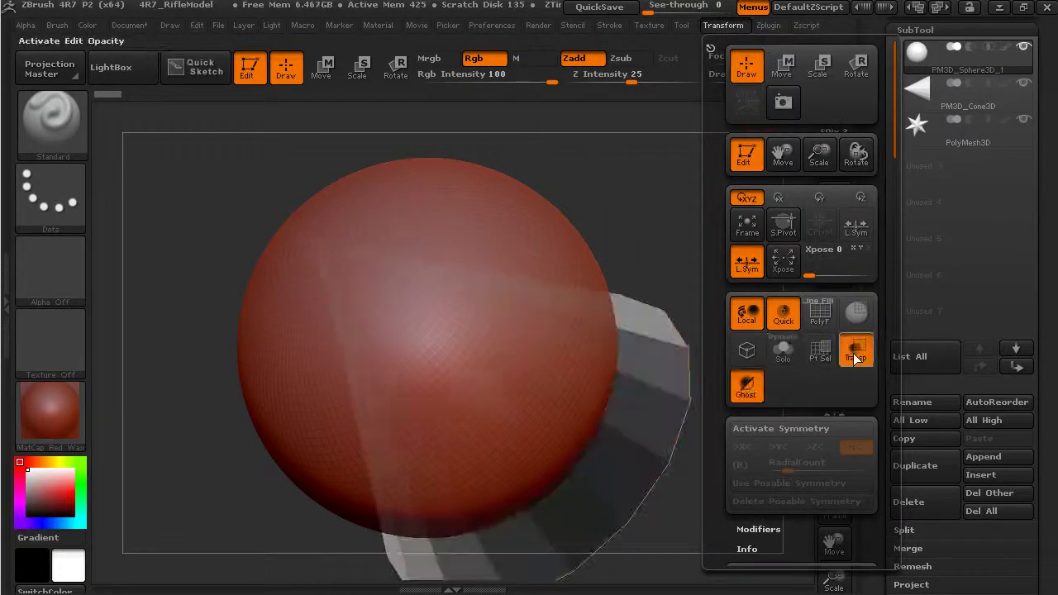
{"action": "left_click_drag", "start_coordinate": [644, 241], "coordinate": [705, 298]}
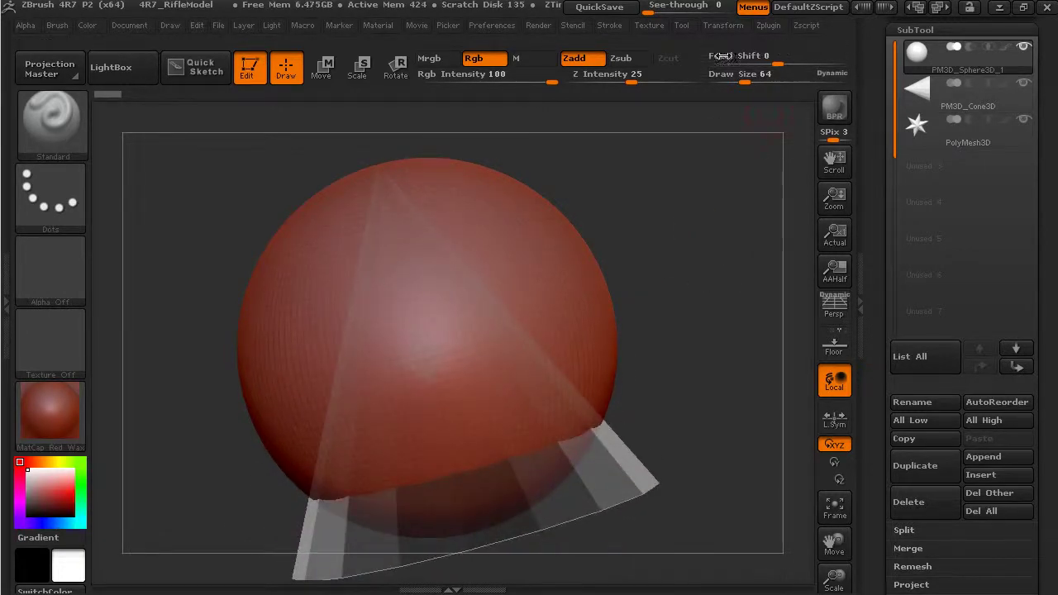
{"action": "left_click", "coordinate": [728, 28]}
{"action": "left_click", "coordinate": [856, 349]}
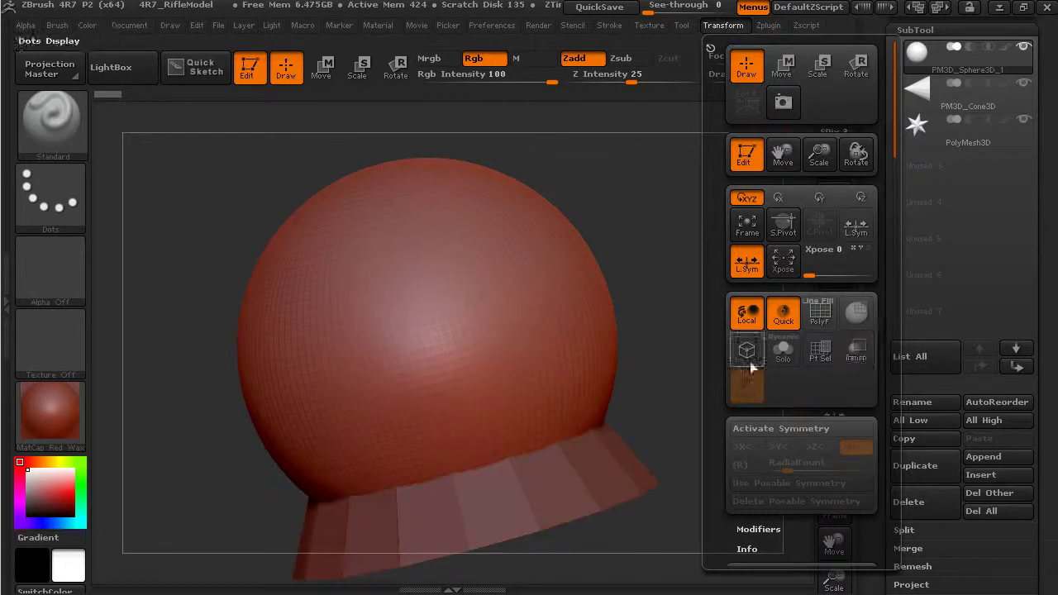
Inspect the three entries in the subtool list and toggle the cone's visibility off and on.
{"action": "left_click_drag", "start_coordinate": [887, 75], "coordinate": [888, 183]}
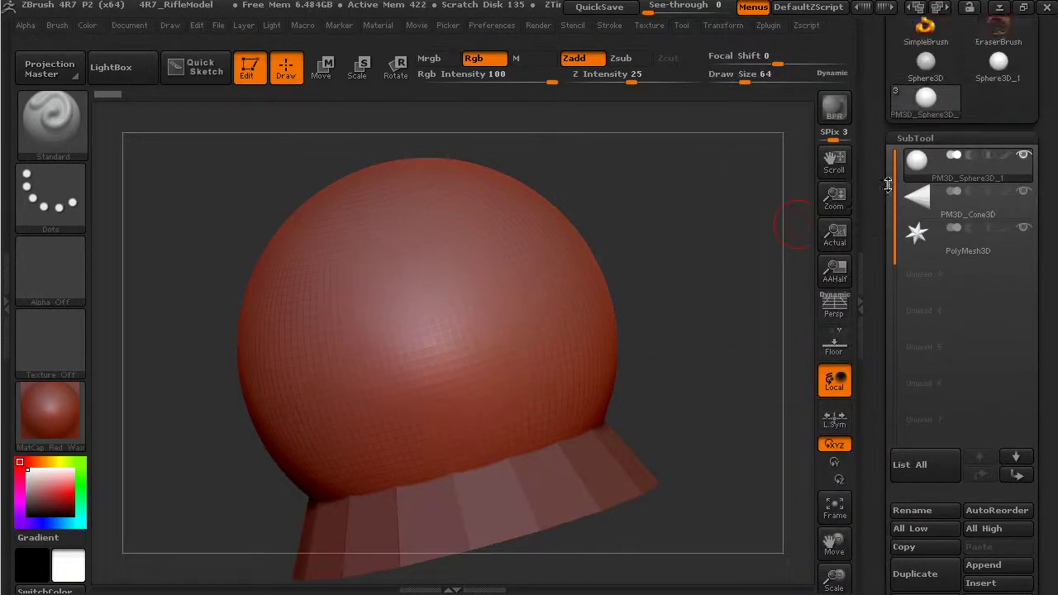
{"action": "left_click", "coordinate": [962, 173]}
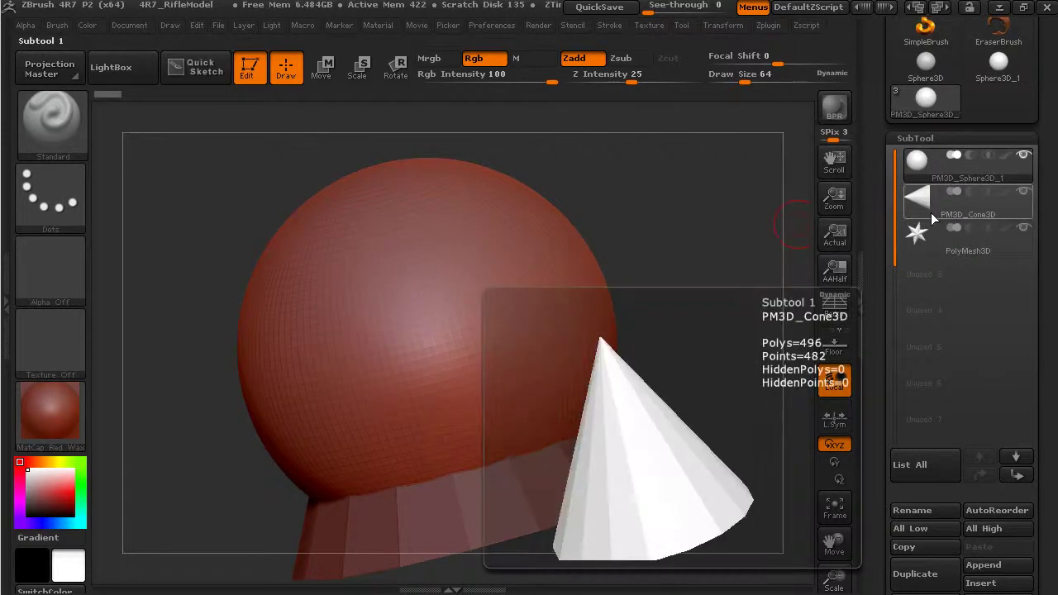
{"action": "left_click", "coordinate": [938, 241]}
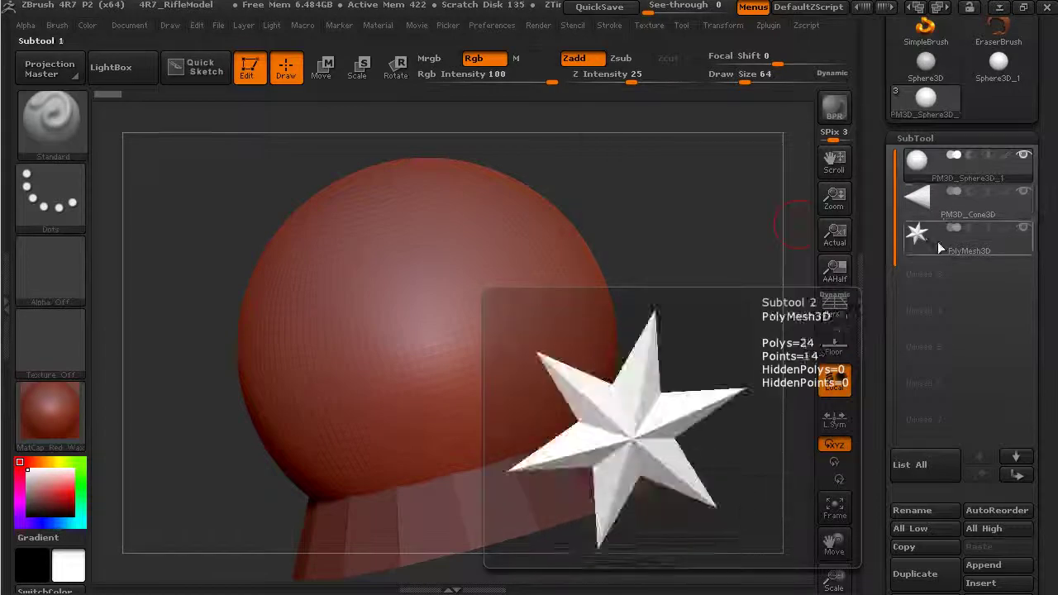
{"action": "left_click", "coordinate": [1026, 193]}
{"action": "left_click", "coordinate": [1027, 195]}
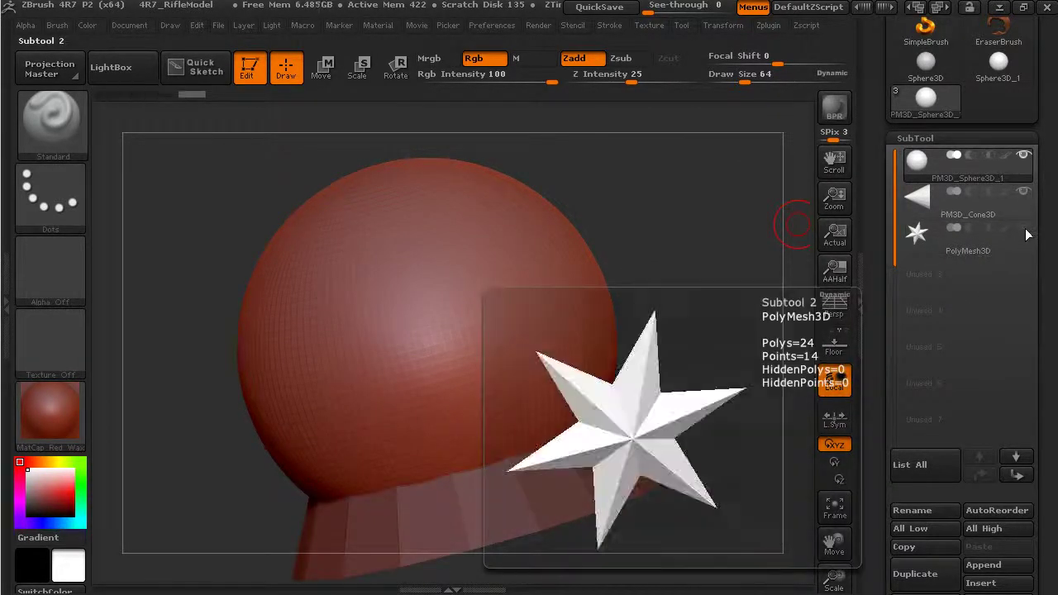
Select the cone subtool, isolate it with Solo, and switch Solo off to show all subtools.
{"action": "left_click", "coordinate": [951, 217]}
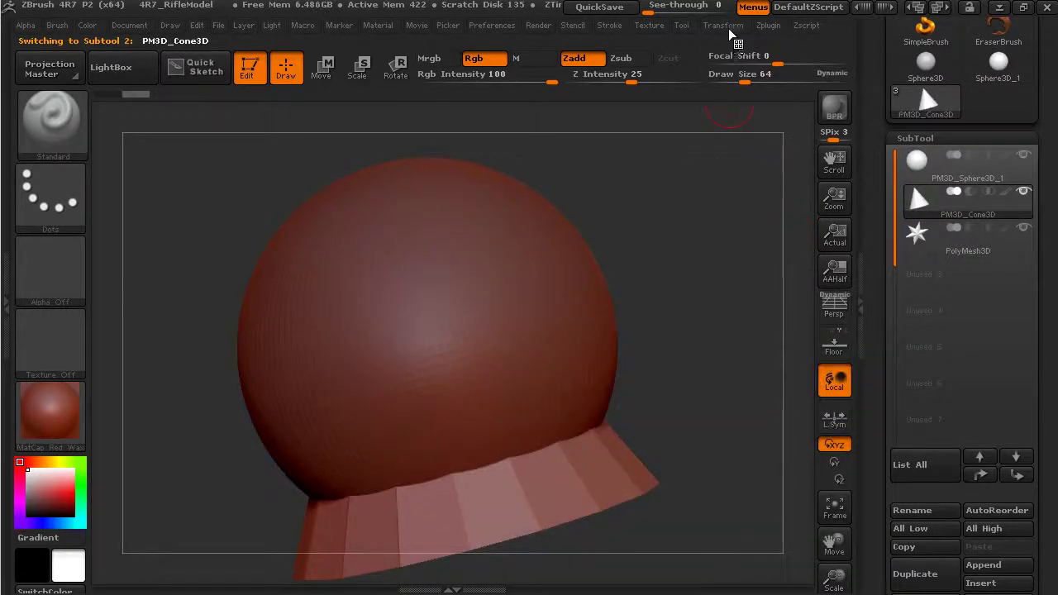
{"action": "left_click", "coordinate": [728, 26]}
{"action": "left_click", "coordinate": [784, 355]}
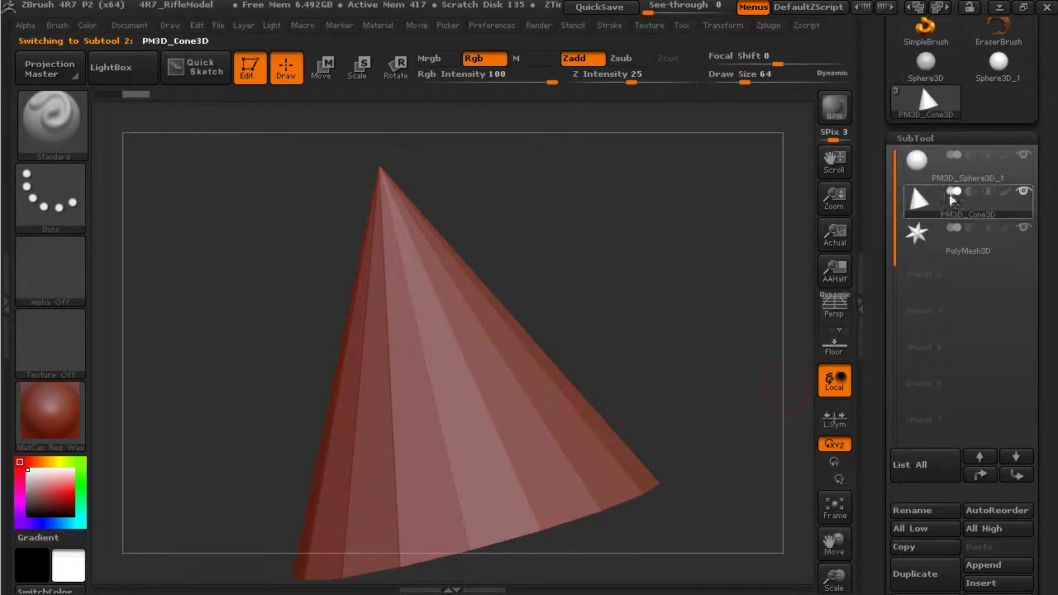
{"action": "left_click", "coordinate": [721, 25]}
{"action": "left_click", "coordinate": [785, 348]}
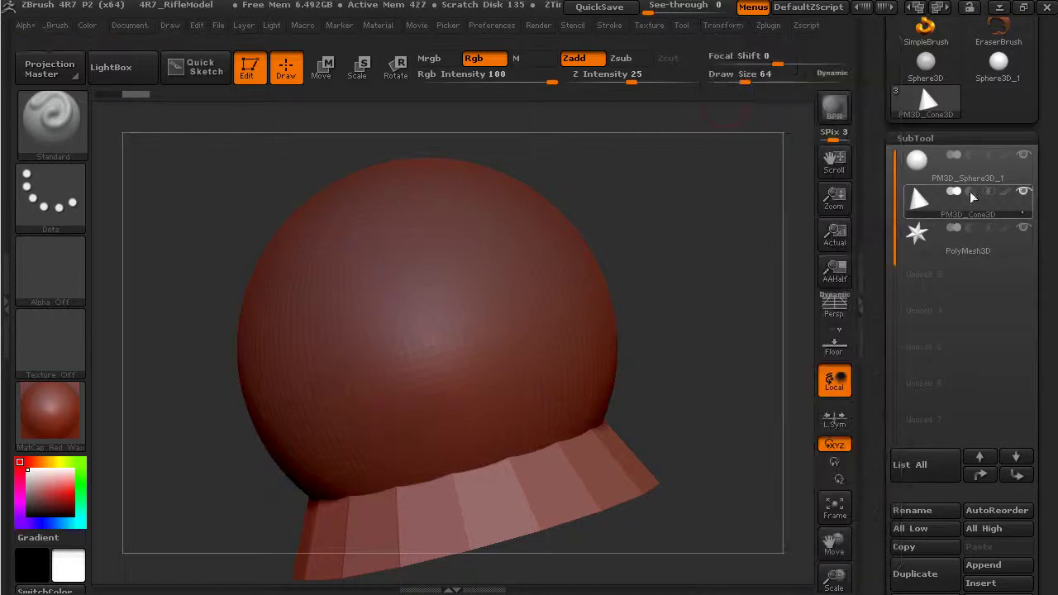
Hide the sphere subtool to examine the cone and star, and show the sphere again.
{"action": "left_click", "coordinate": [1023, 155]}
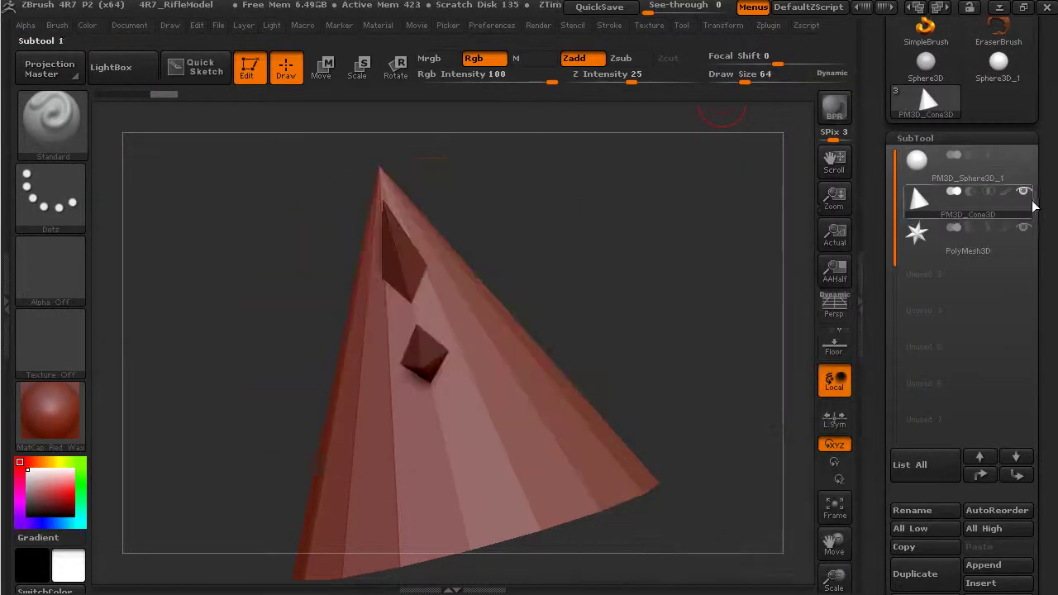
{"action": "left_click", "coordinate": [1026, 156]}
{"action": "left_click_drag", "start_coordinate": [768, 321], "coordinate": [675, 318], "text": "alt"}
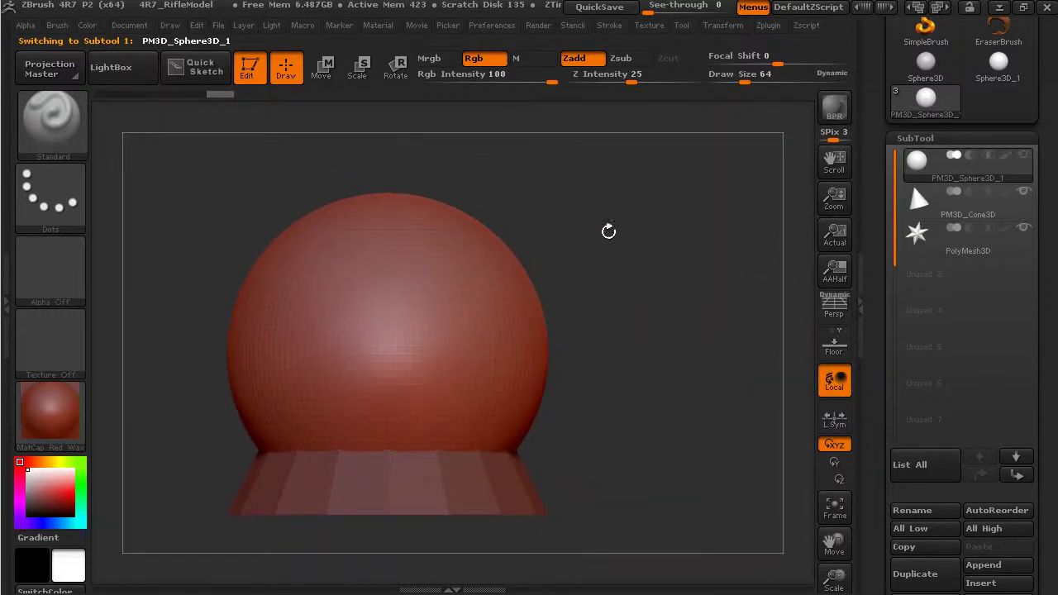
{"action": "left_click_drag", "start_coordinate": [627, 360], "coordinate": [614, 404]}
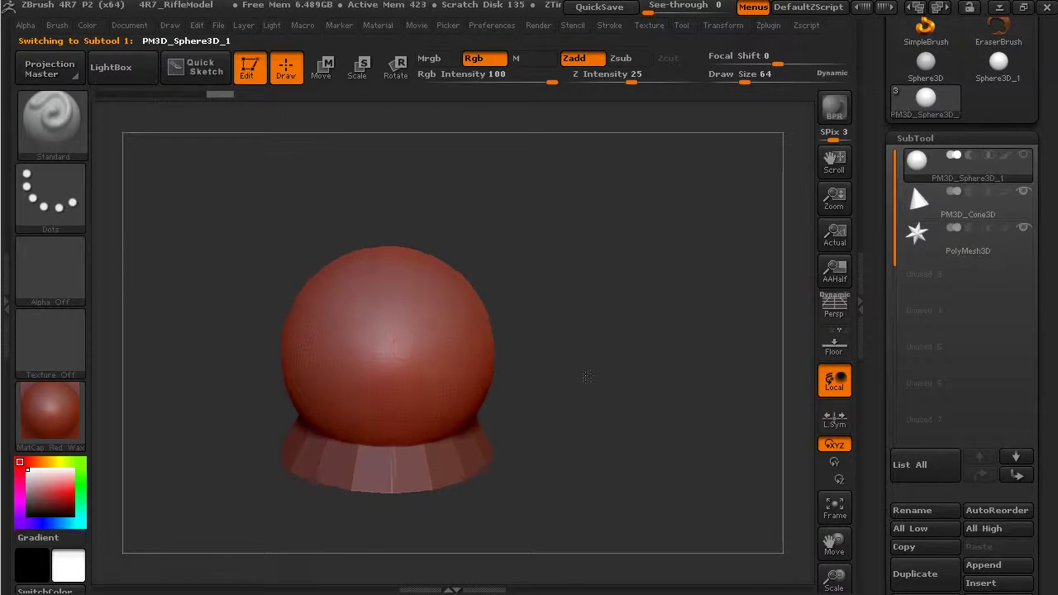
Select the cone subtool and use a vertical Move transpose line to pull the cone out beside the sphere.
{"action": "left_click", "coordinate": [973, 204]}
{"action": "left_click_drag", "start_coordinate": [666, 417], "coordinate": [671, 382]}
{"action": "left_click", "coordinate": [1024, 156]}
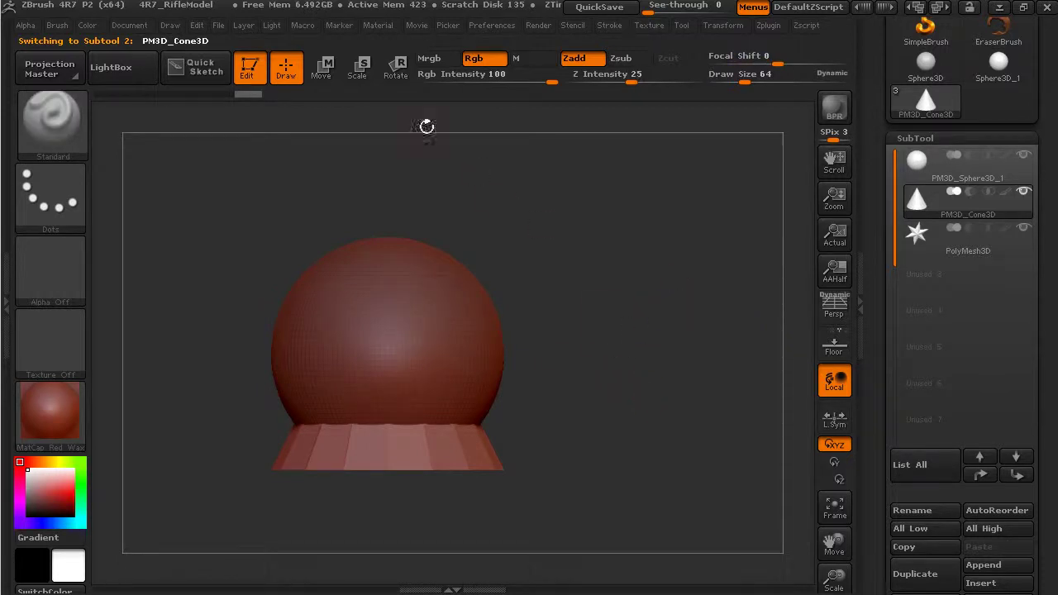
{"action": "left_click", "coordinate": [321, 73]}
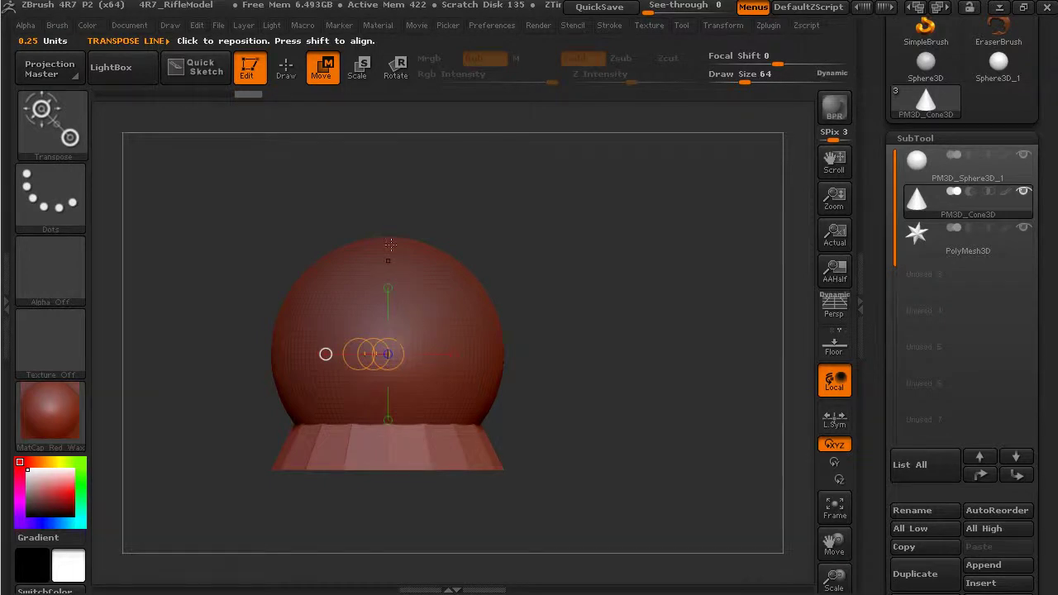
{"action": "left_click_drag", "start_coordinate": [390, 245], "coordinate": [386, 471]}
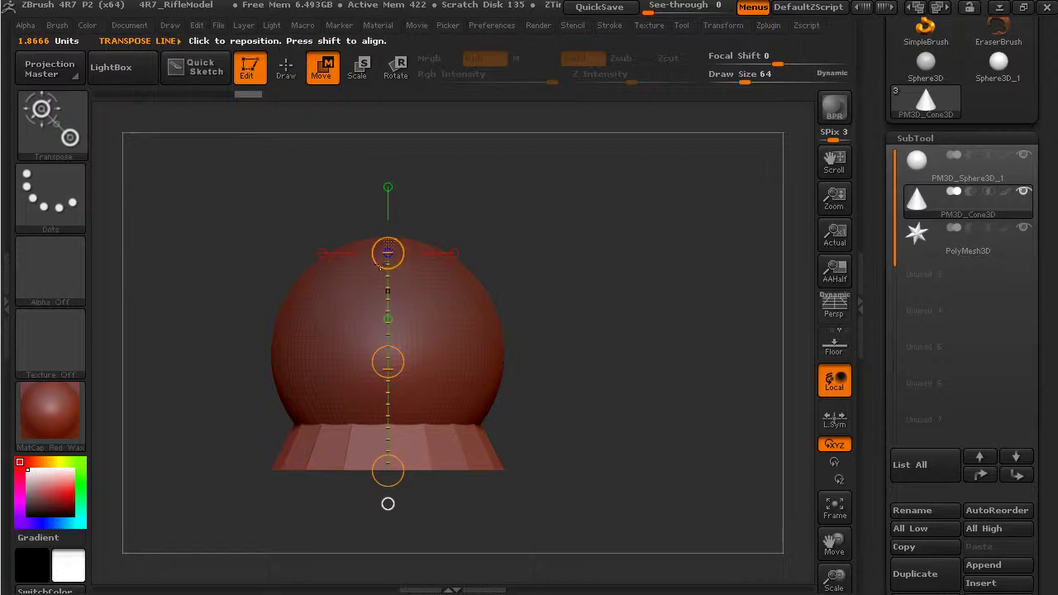
{"action": "left_click_drag", "start_coordinate": [386, 362], "coordinate": [637, 339]}
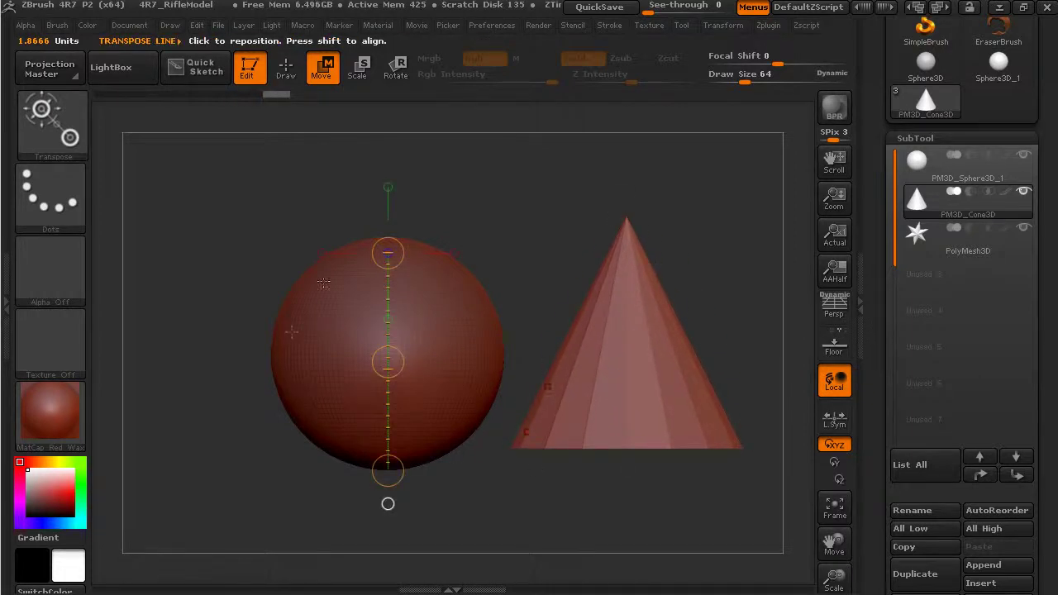
Practise redrawing the transpose line over the cone vertically, across its width and at slanted angles.
{"action": "left_click_drag", "start_coordinate": [626, 222], "coordinate": [626, 448]}
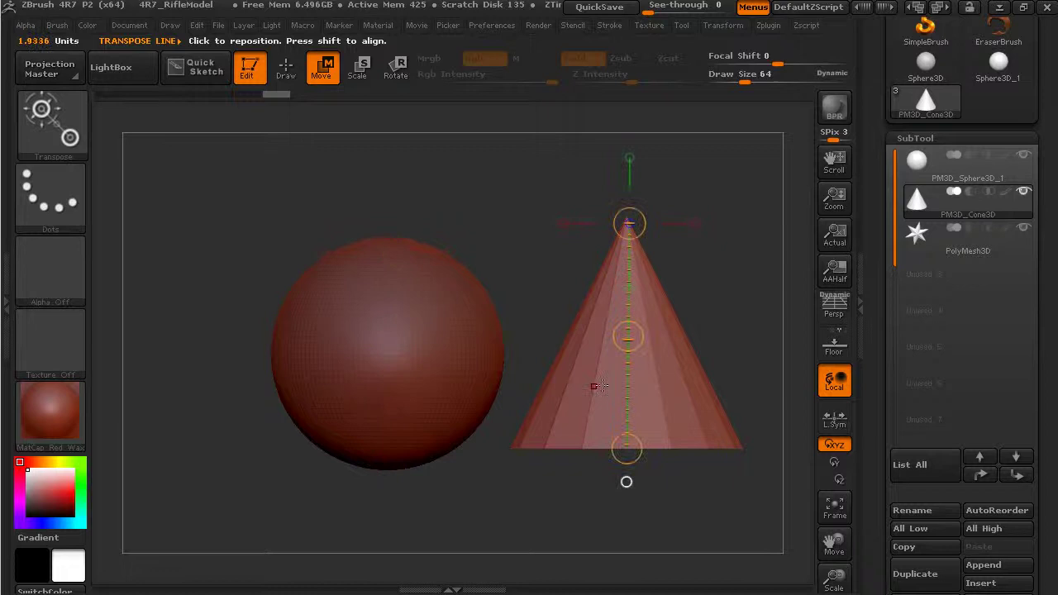
{"action": "left_click_drag", "start_coordinate": [546, 387], "coordinate": [706, 377]}
{"action": "left_click_drag", "start_coordinate": [601, 270], "coordinate": [629, 449]}
{"action": "left_click_drag", "start_coordinate": [654, 295], "coordinate": [670, 434]}
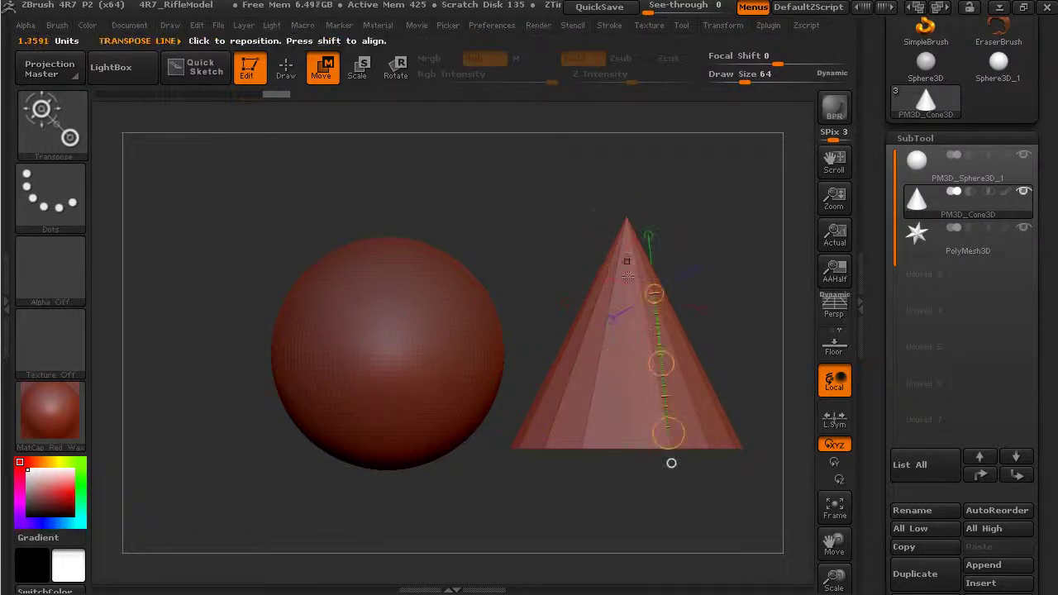
Draw a vertical transpose line from the cone's tip to its base, undo the trial stretch, and shift the cone slightly away from the sphere.
{"action": "left_click_drag", "start_coordinate": [624, 223], "coordinate": [618, 534]}
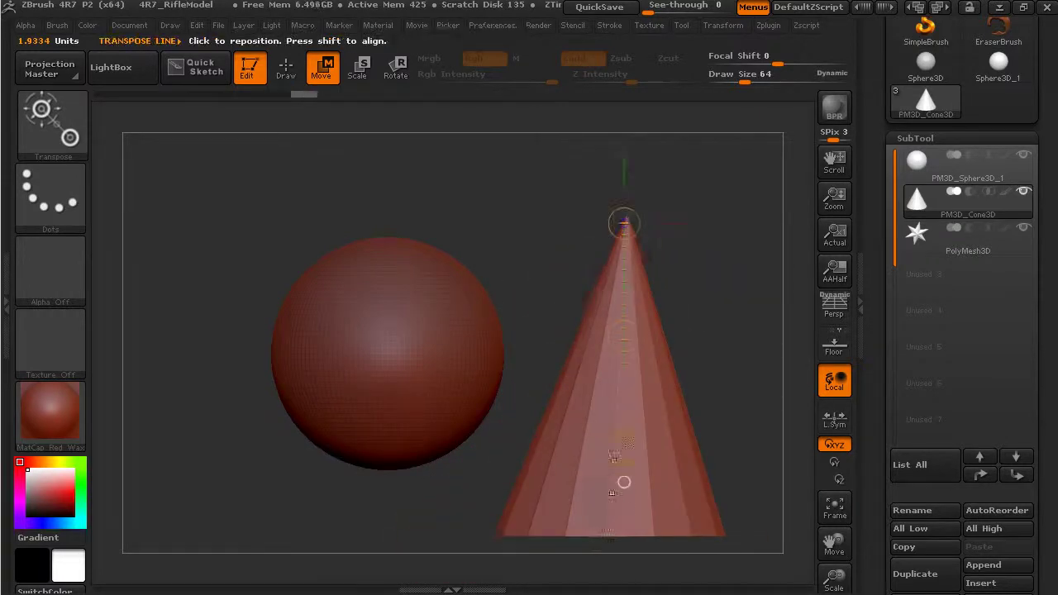
{"action": "key", "text": "ctrl+z"}
{"action": "mouse_move", "coordinate": [625, 335]}
{"action": "left_mouse_down"}
{"action": "mouse_move", "coordinate": [682, 443]}
{"action": "mouse_move", "coordinate": [642, 331]}
{"action": "left_mouse_up"}
Switch to Scale and draw a vertical transpose line about 1.8 units long down the cone's centre, undoing any trial scaling.
{"action": "left_click", "coordinate": [359, 68]}
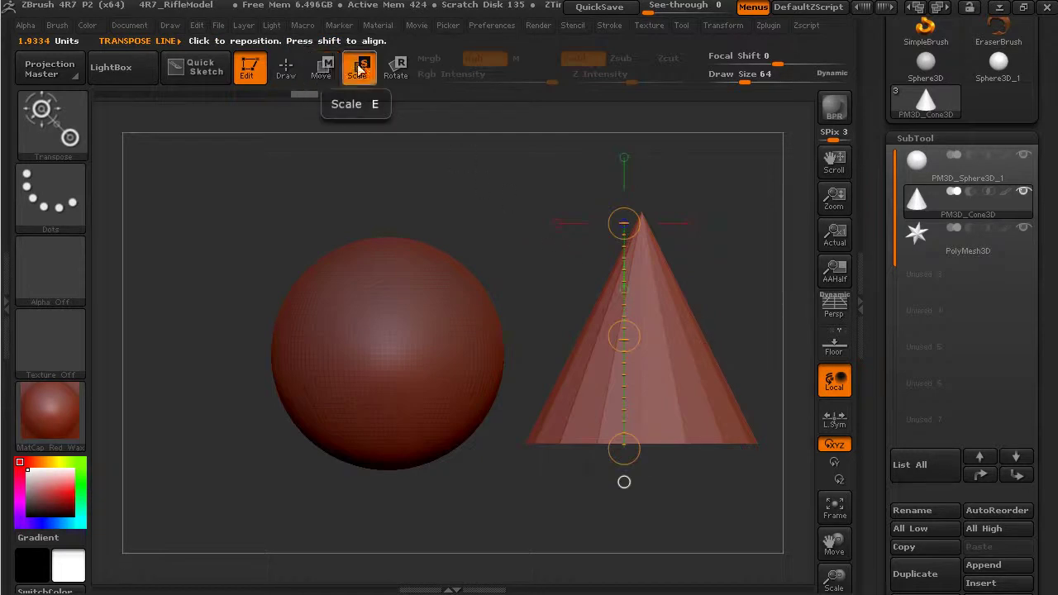
{"action": "left_click", "coordinate": [395, 67]}
{"action": "left_click", "coordinate": [360, 71]}
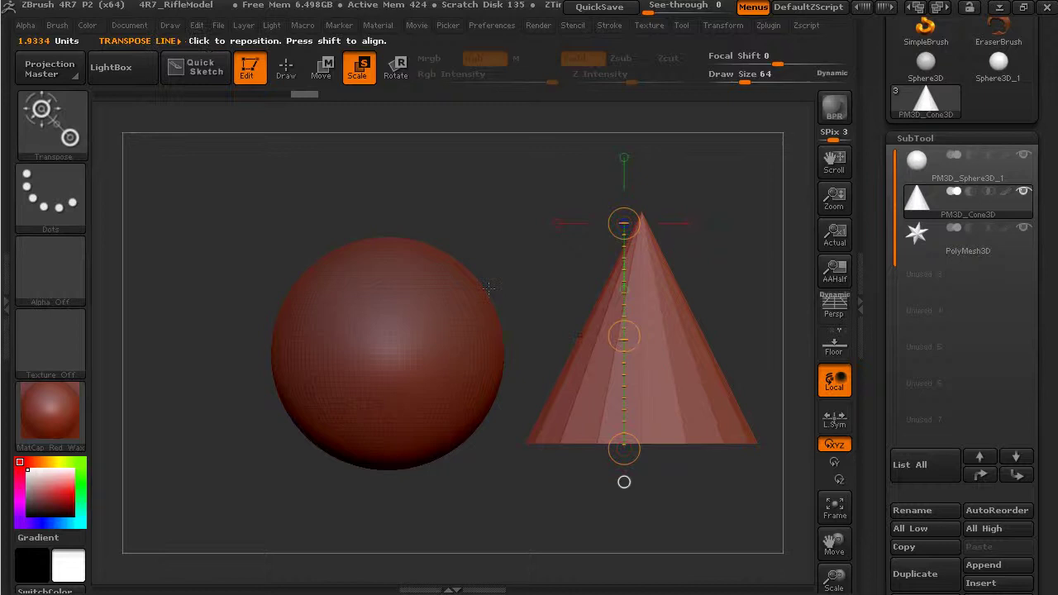
{"action": "mouse_move", "coordinate": [644, 226]}
{"action": "left_mouse_down"}
{"action": "mouse_move", "coordinate": [679, 410]}
{"action": "mouse_move", "coordinate": [643, 435]}
{"action": "mouse_move", "coordinate": [647, 481]}
{"action": "mouse_move", "coordinate": [648, 421]}
{"action": "mouse_move", "coordinate": [648, 451]}
{"action": "left_mouse_up"}
{"action": "key", "text": "ctrl+z"}
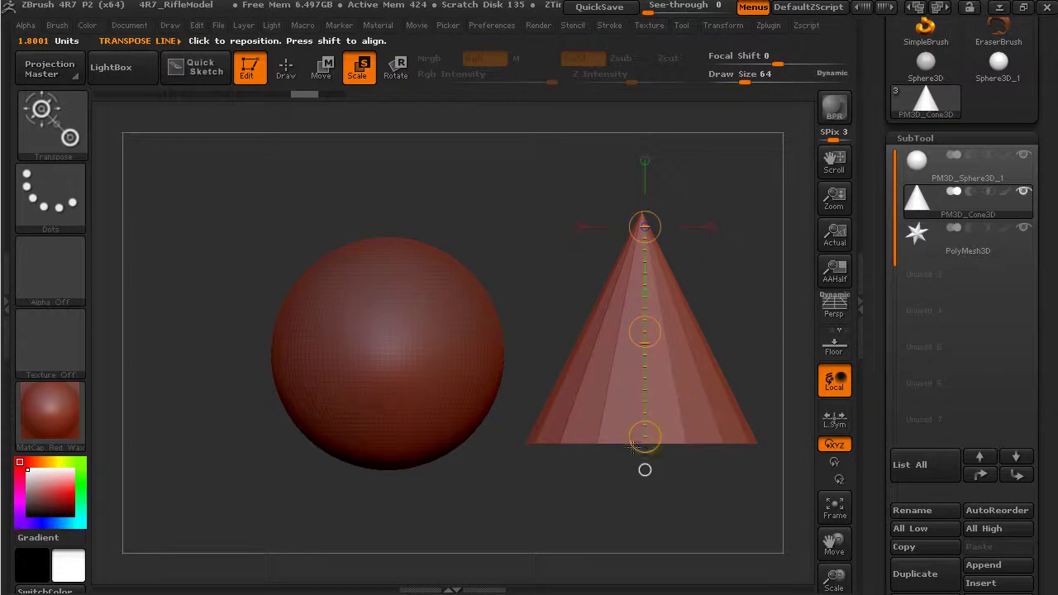
Switch to Rotate, try rotating the cone with a vertical transpose line and one across its width, and undo each trial.
{"action": "left_click", "coordinate": [404, 73]}
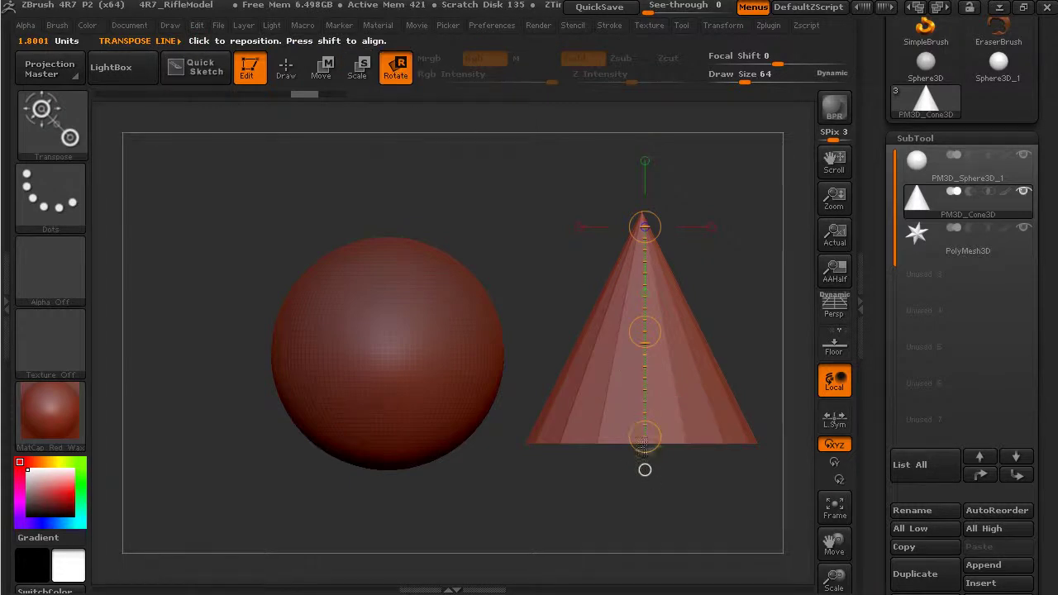
{"action": "left_click_drag", "start_coordinate": [644, 444], "coordinate": [697, 364]}
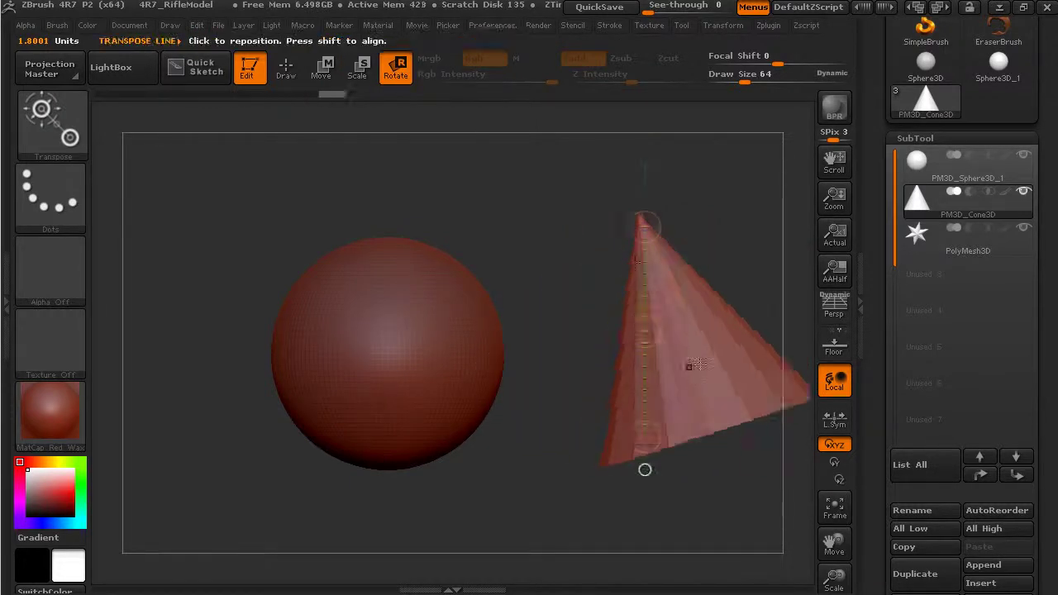
{"action": "key", "text": "ctrl+z"}
{"action": "left_click_drag", "start_coordinate": [593, 350], "coordinate": [662, 413]}
{"action": "key", "text": "ctrl+z"}
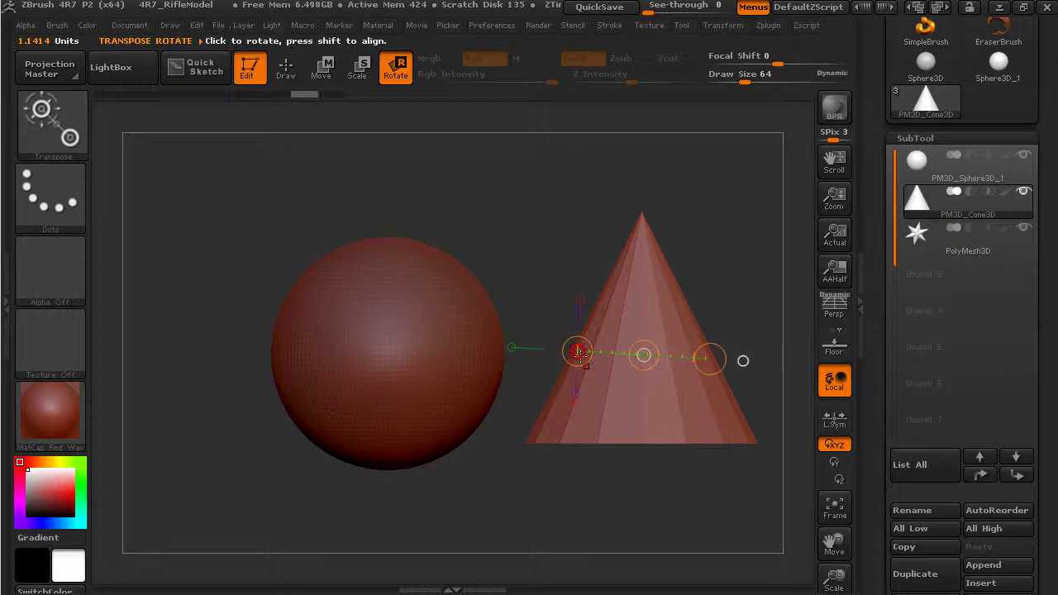
Select the star subtool, draw a vertical transpose line about 2.07 units long, and move the star out of the sphere to above the cone.
{"action": "left_click", "coordinate": [975, 239]}
{"action": "left_click_drag", "start_coordinate": [417, 238], "coordinate": [417, 512]}
{"action": "left_click_drag", "start_coordinate": [417, 360], "coordinate": [421, 362]}
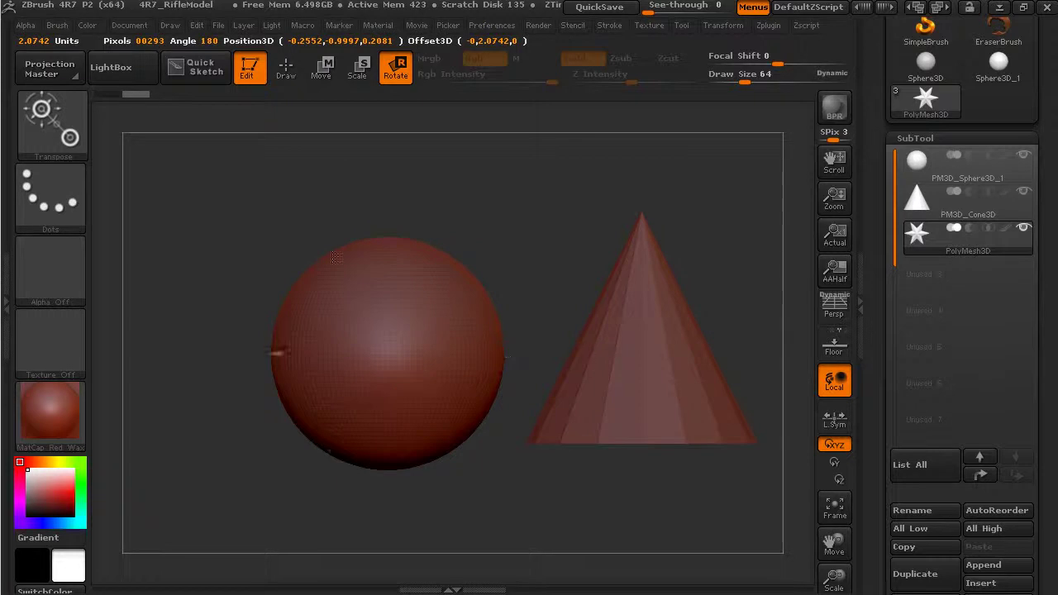
{"action": "key", "text": "w"}
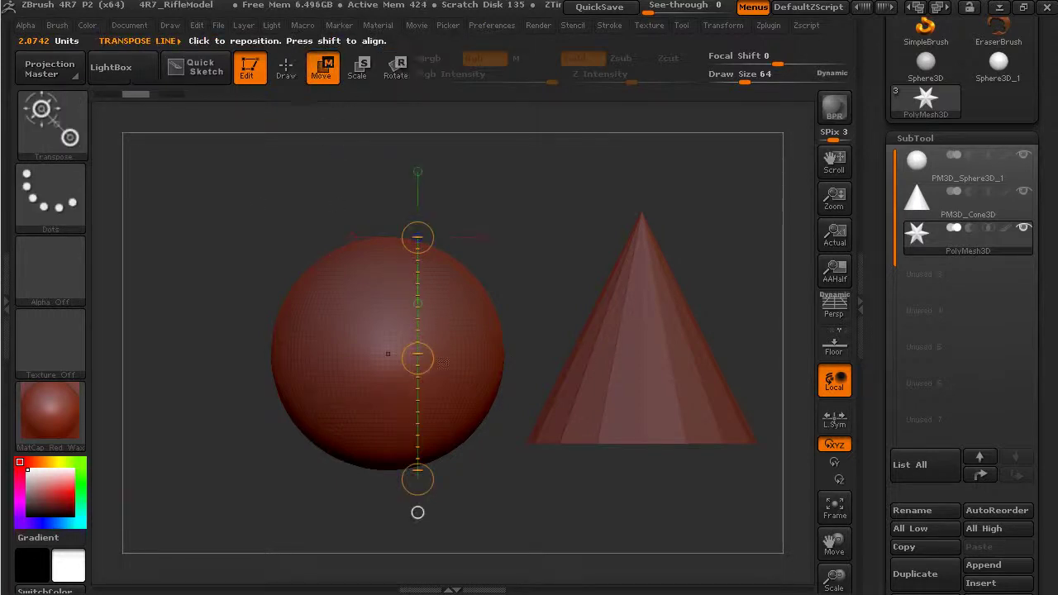
{"action": "left_click_drag", "start_coordinate": [418, 358], "coordinate": [671, 170]}
{"action": "left_click_drag", "start_coordinate": [807, 308], "coordinate": [671, 387], "text": "alt"}
Switch to Rotate, draw a vertical transpose line about 0.79 units long through the star's centre, try spinning the star, and undo the trial.
{"action": "left_click", "coordinate": [408, 72]}
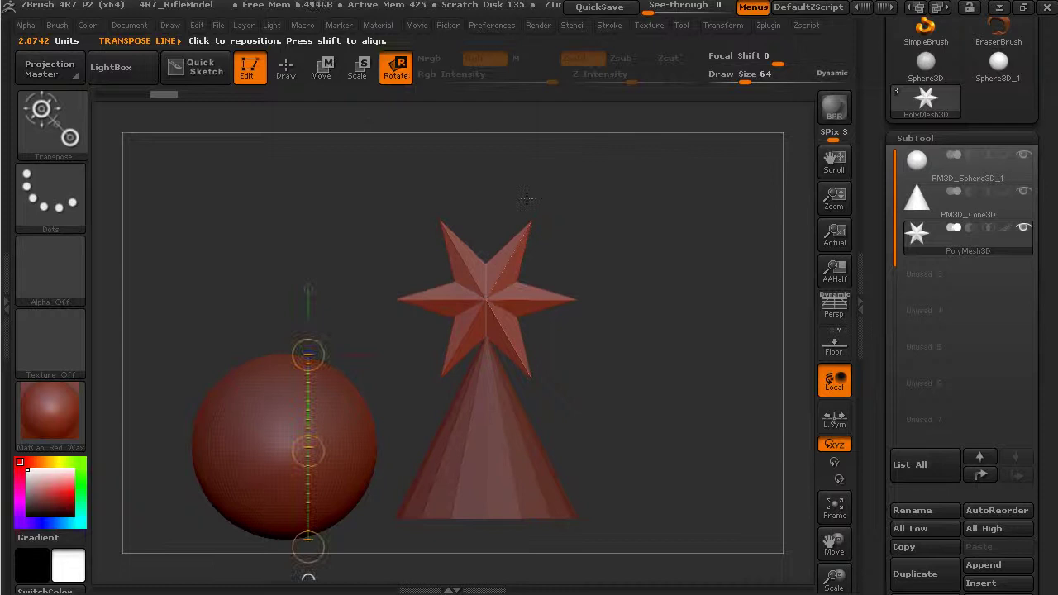
{"action": "left_click_drag", "start_coordinate": [485, 266], "coordinate": [486, 369]}
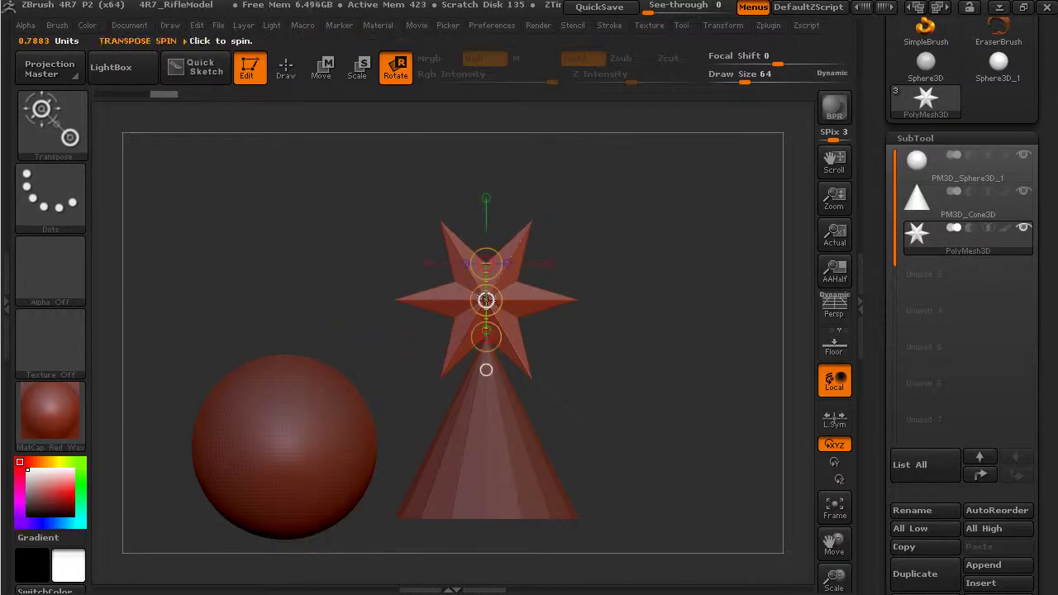
{"action": "left_click_drag", "start_coordinate": [486, 300], "coordinate": [510, 207]}
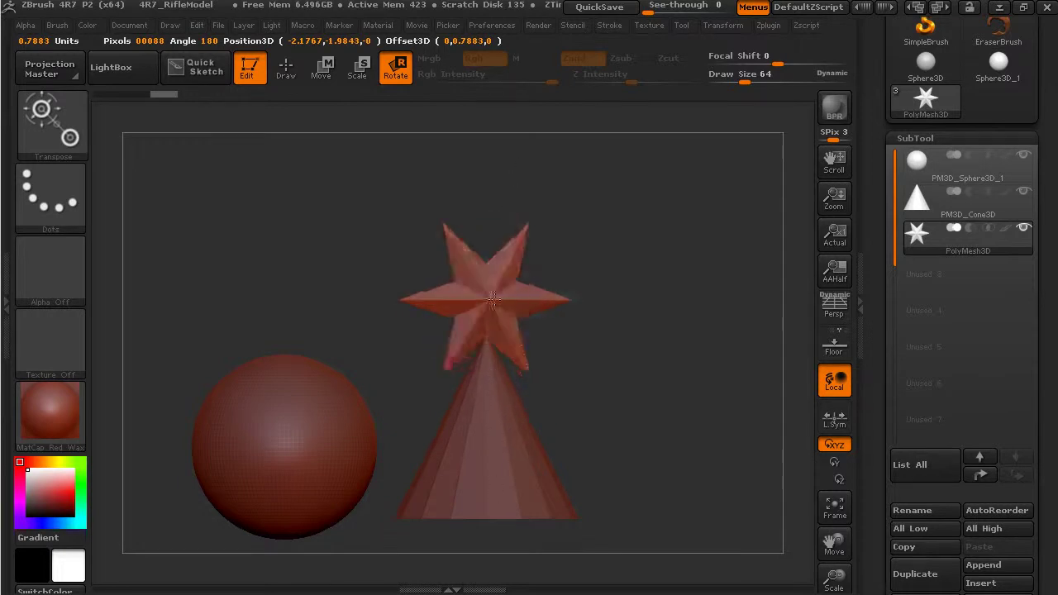
{"action": "left_click_drag", "start_coordinate": [492, 300], "coordinate": [558, 283]}
{"action": "key", "text": "ctrl+z"}
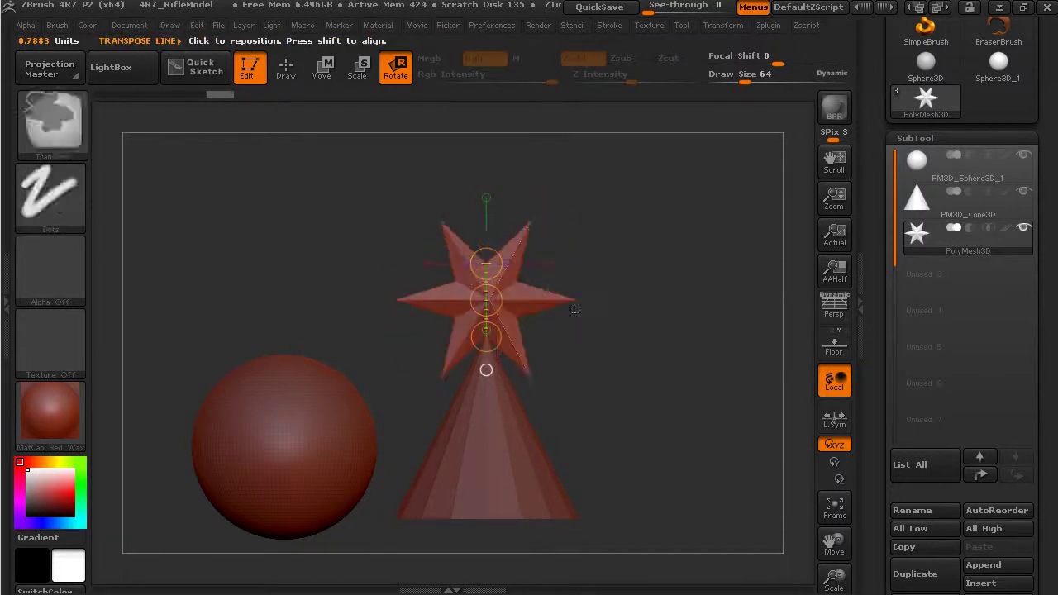
{"action": "left_click_drag", "start_coordinate": [640, 396], "coordinate": [680, 364], "text": "alt"}
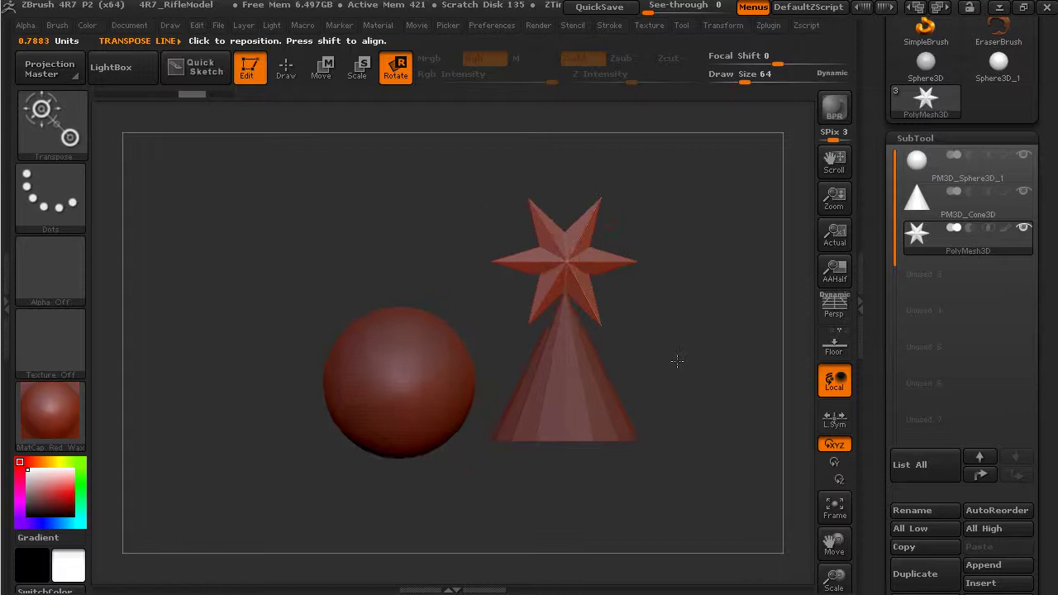
Make the cone the active subtool and load the 4R7_QuickHeavyLoadMech project from LightBox.
{"action": "left_click", "coordinate": [1002, 213]}
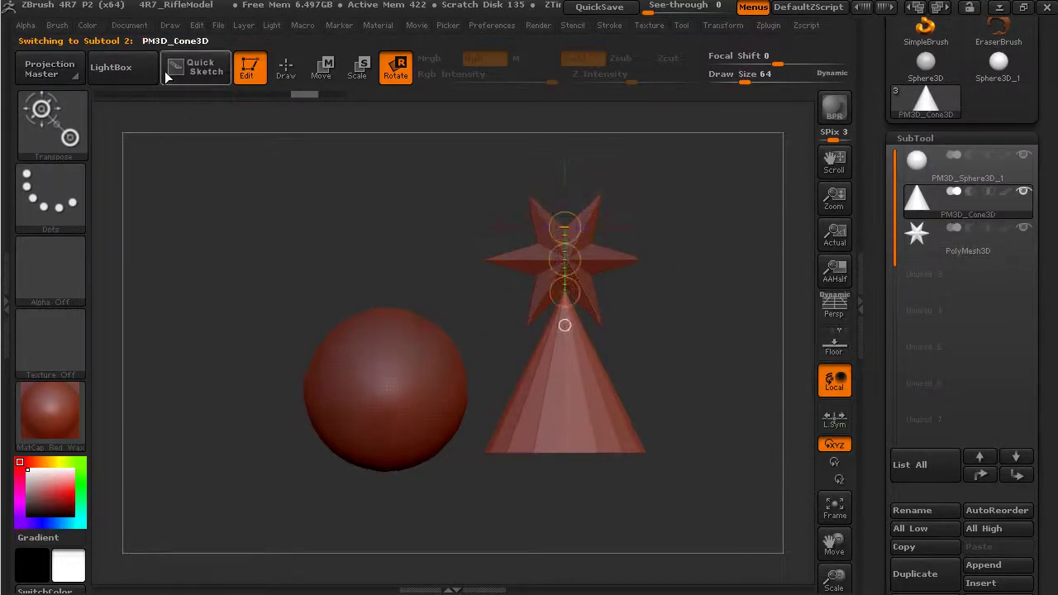
{"action": "left_click", "coordinate": [111, 68]}
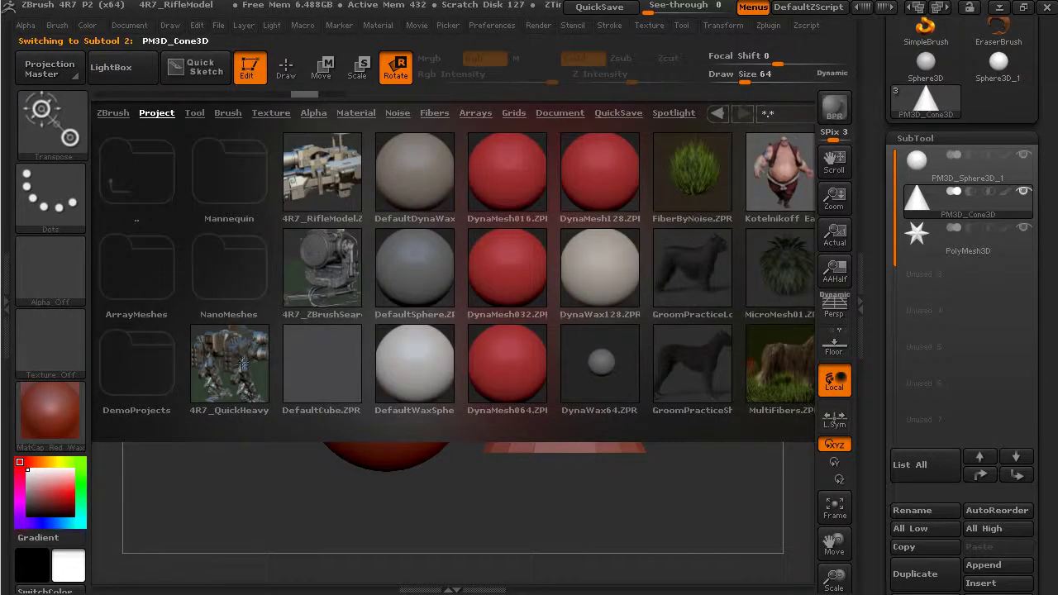
{"action": "double_click", "coordinate": [241, 372]}
{"action": "left_click", "coordinate": [574, 450]}
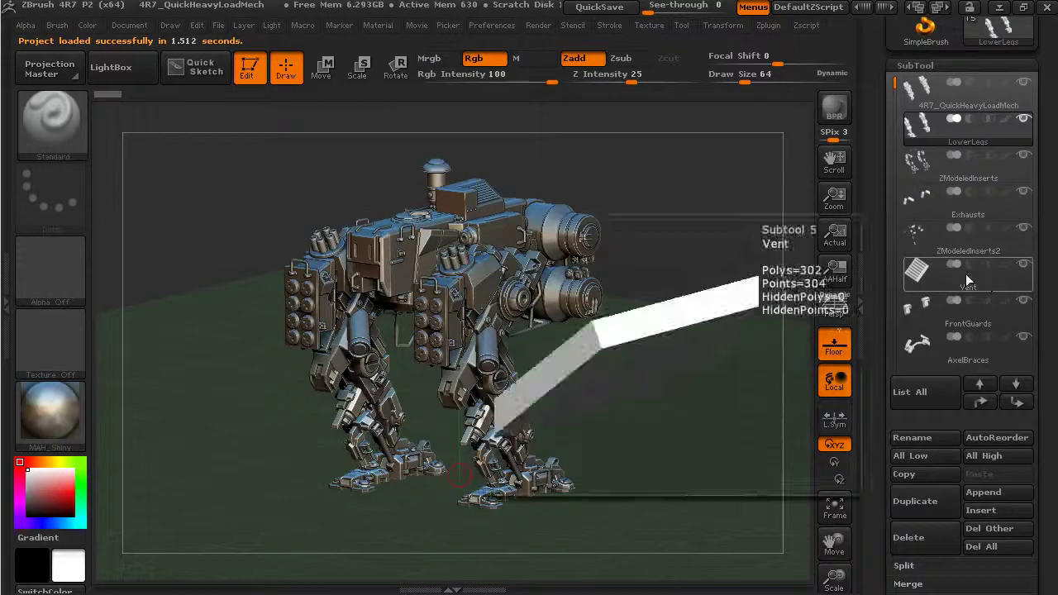
Look through the mech's subtools and activate MainBody, Drums, MainBody1, FrontGuards, Exhausts and ZModeledInserts in turn directly on the model.
{"action": "mouse_move", "coordinate": [691, 403]}
{"action": "left_mouse_down"}
{"action": "mouse_move", "coordinate": [574, 421]}
{"action": "mouse_move", "coordinate": [684, 399]}
{"action": "left_mouse_up"}
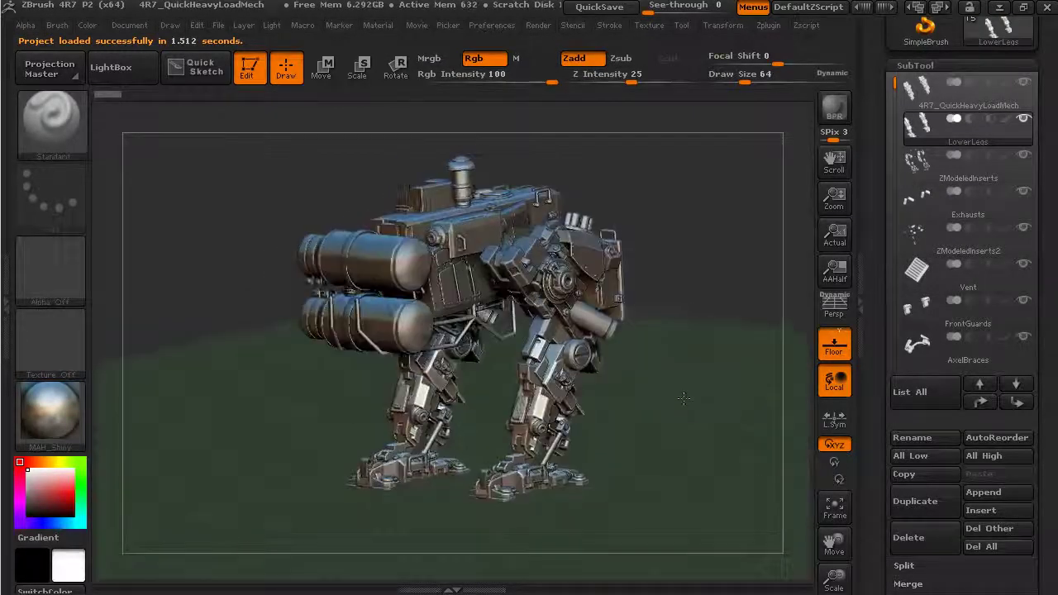
{"action": "scroll", "coordinate": [899, 138], "scroll_direction": "down", "scroll_amount": 3}
{"action": "left_click_drag", "start_coordinate": [898, 138], "coordinate": [893, 259]}
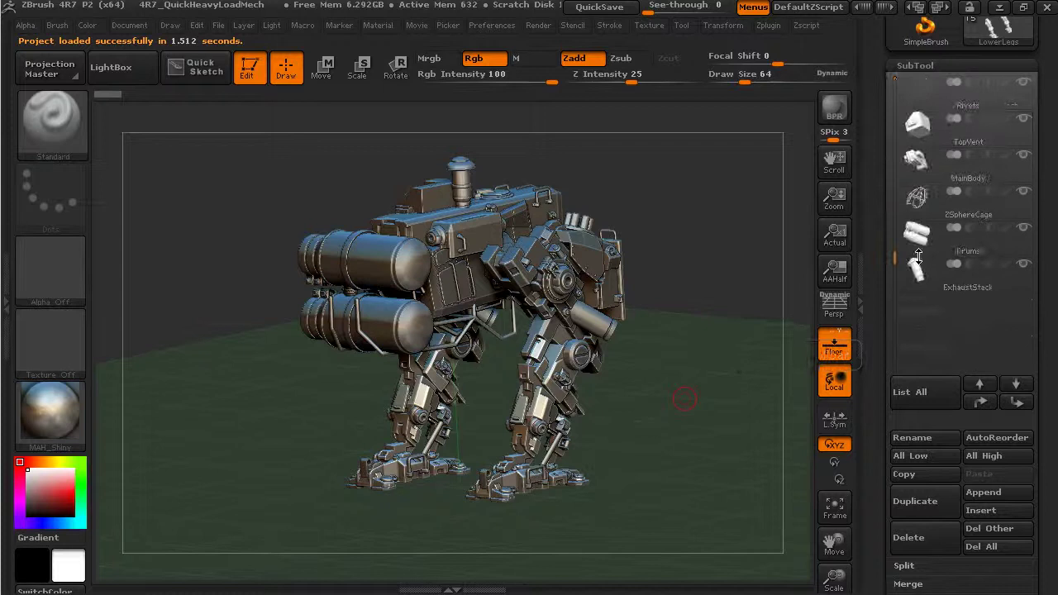
{"action": "mouse_move", "coordinate": [727, 269]}
{"action": "left_mouse_down", "text": "alt"}
{"action": "mouse_move", "coordinate": [748, 324]}
{"action": "mouse_move", "coordinate": [709, 433]}
{"action": "mouse_move", "coordinate": [707, 289]}
{"action": "left_mouse_up", "text": "alt"}
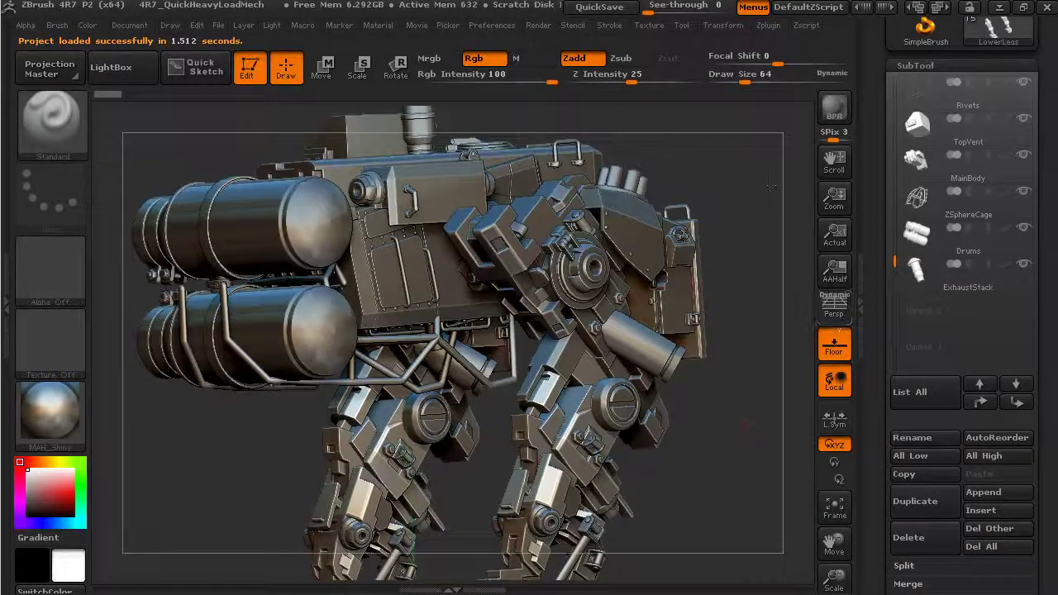
{"action": "left_click_drag", "start_coordinate": [779, 188], "coordinate": [740, 224]}
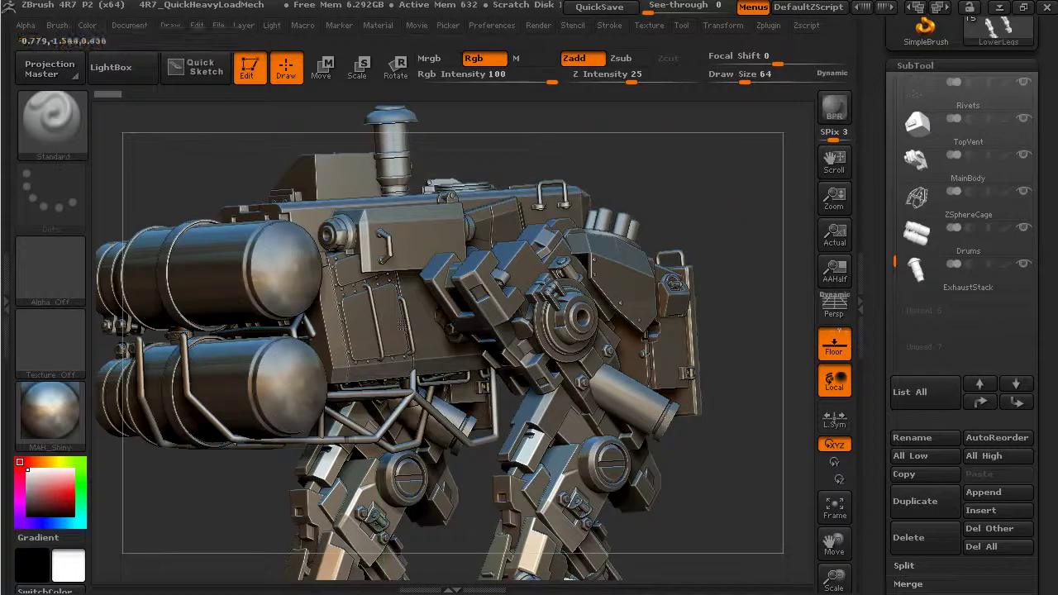
{"action": "left_click", "coordinate": [421, 226], "text": "alt"}
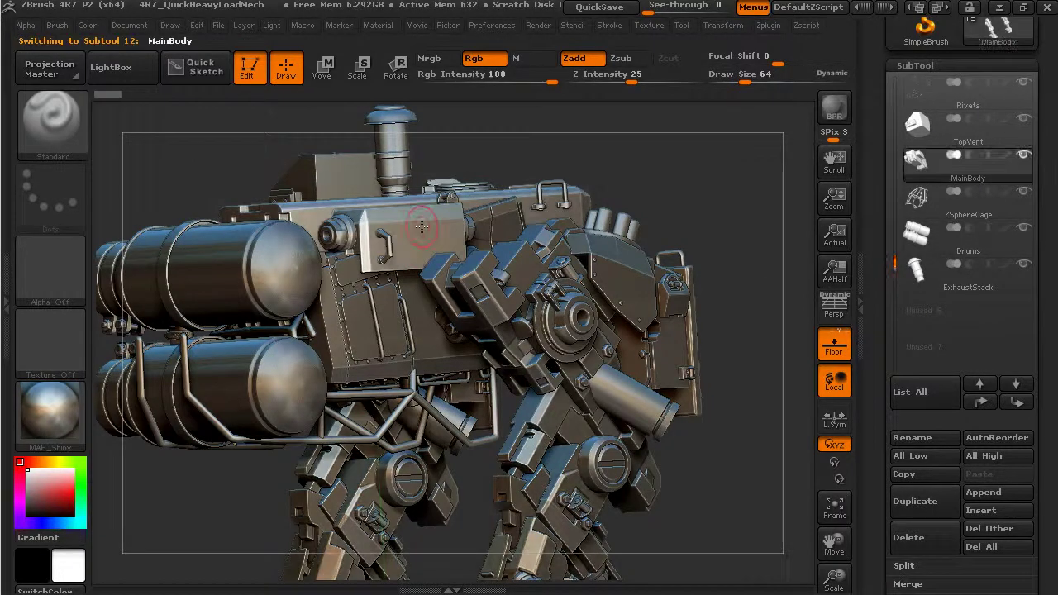
{"action": "left_click", "coordinate": [291, 285], "text": "alt"}
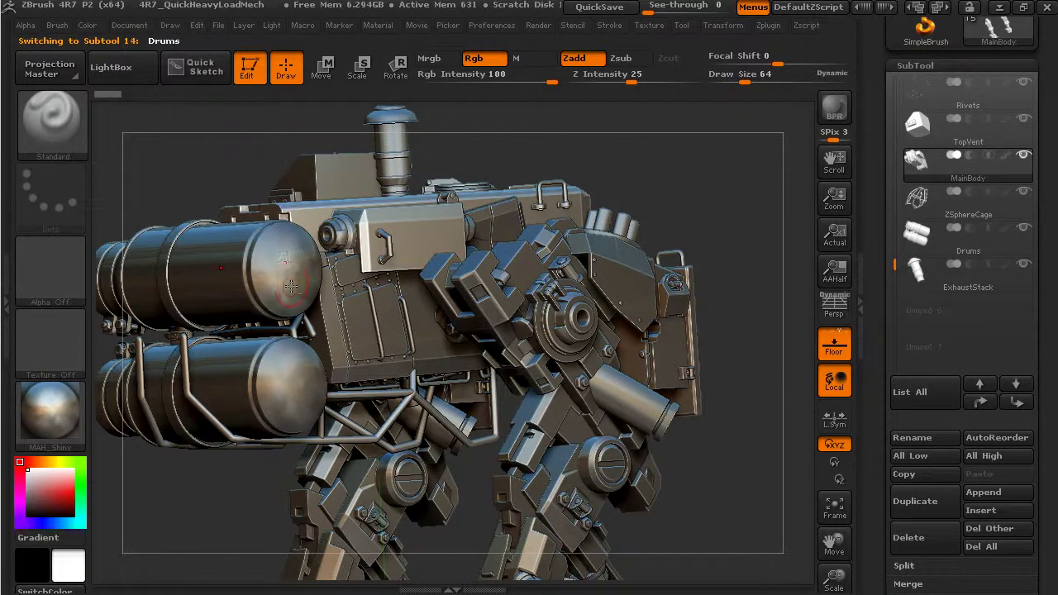
{"action": "left_click", "coordinate": [432, 362], "text": "alt"}
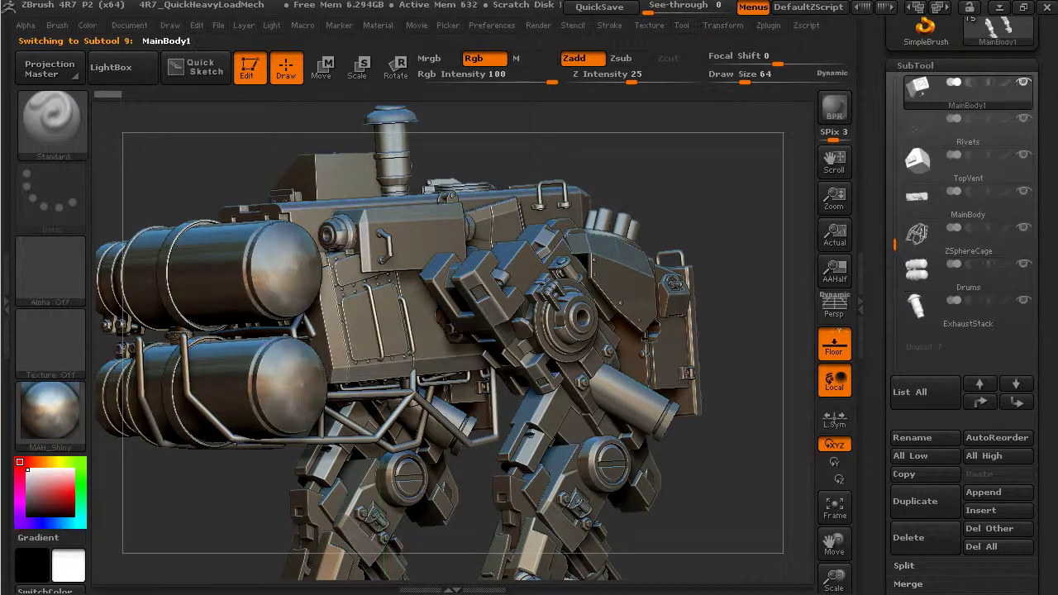
{"action": "left_click", "coordinate": [635, 296], "text": "alt"}
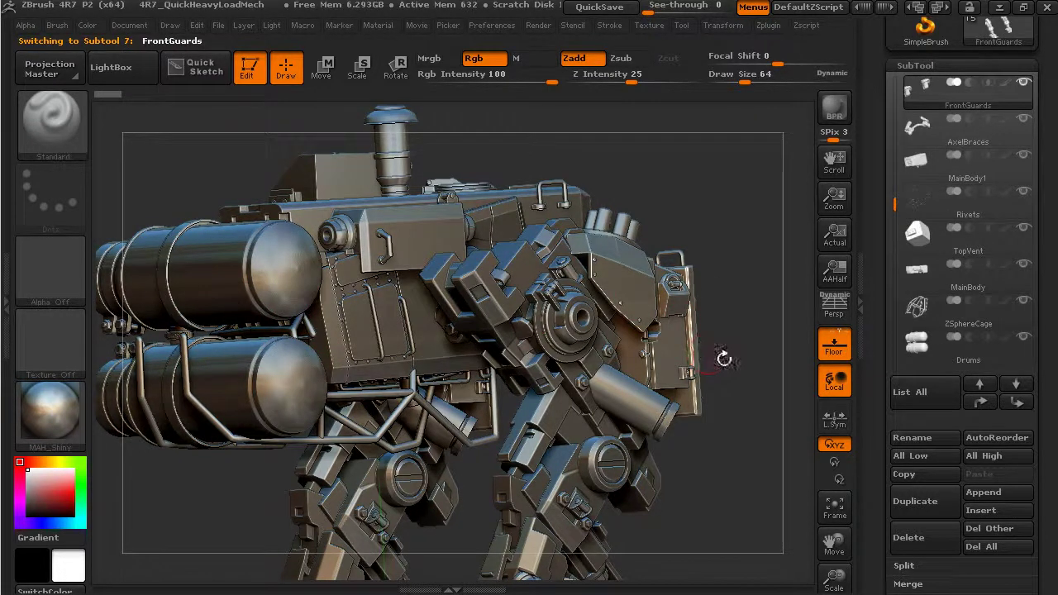
{"action": "left_click", "coordinate": [642, 415], "text": "alt"}
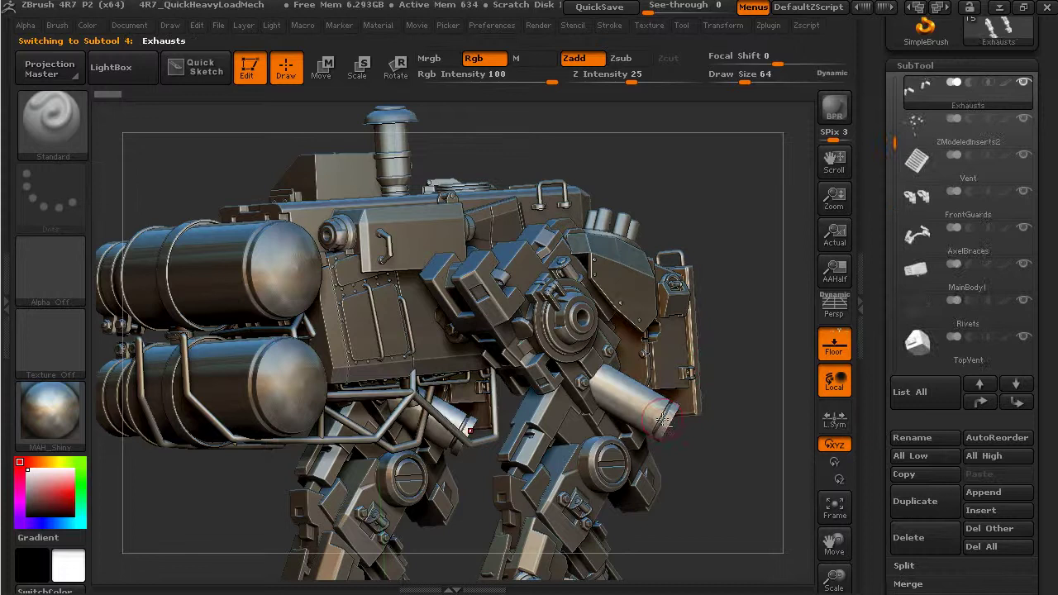
{"action": "left_click", "coordinate": [610, 480], "text": "alt"}
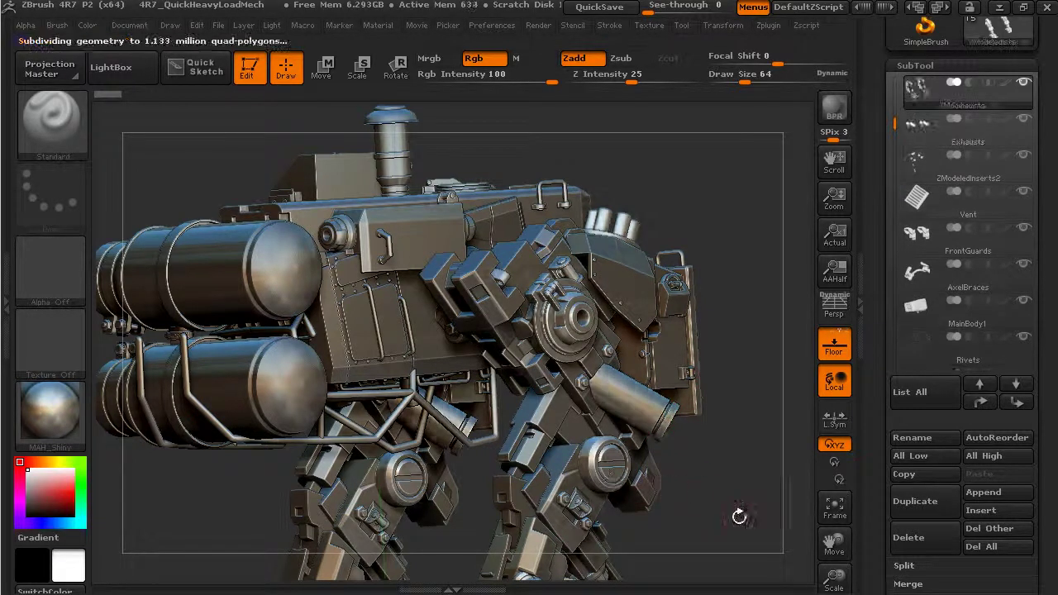
Isolate the ZModeledInserts subtool with Solo mode and view its separate pieces from another side.
{"action": "left_click_drag", "start_coordinate": [739, 515], "coordinate": [750, 344], "text": "alt"}
{"action": "left_click_drag", "start_coordinate": [751, 344], "coordinate": [744, 182]}
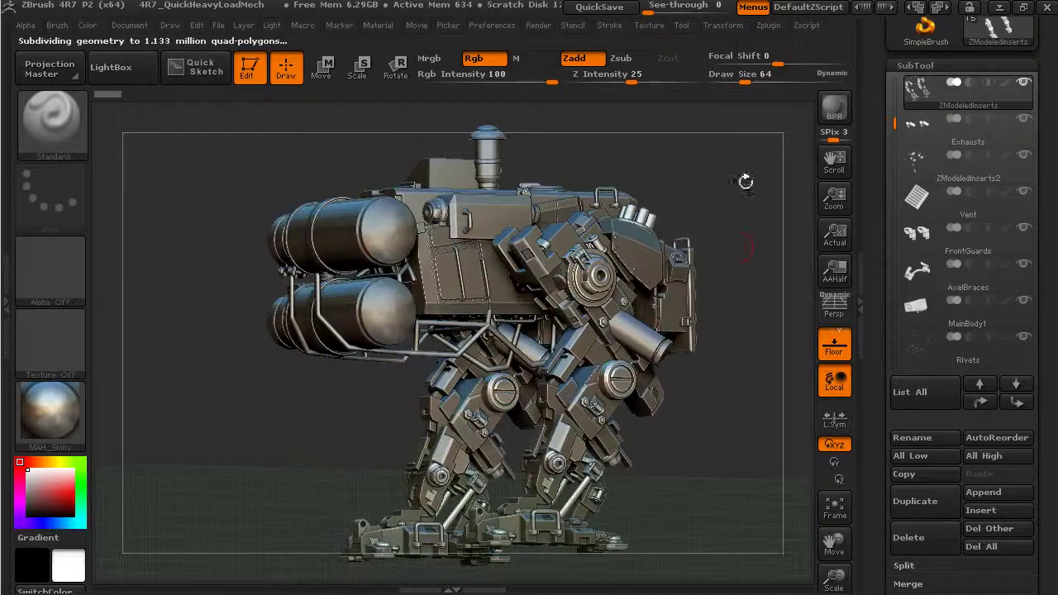
{"action": "left_click", "coordinate": [741, 26]}
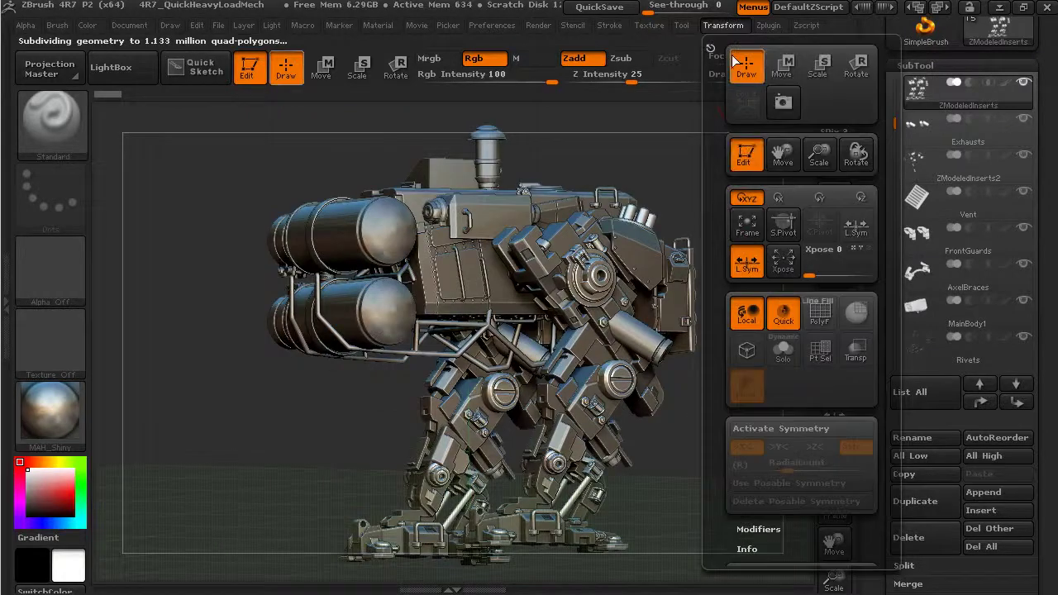
{"action": "left_click", "coordinate": [782, 350]}
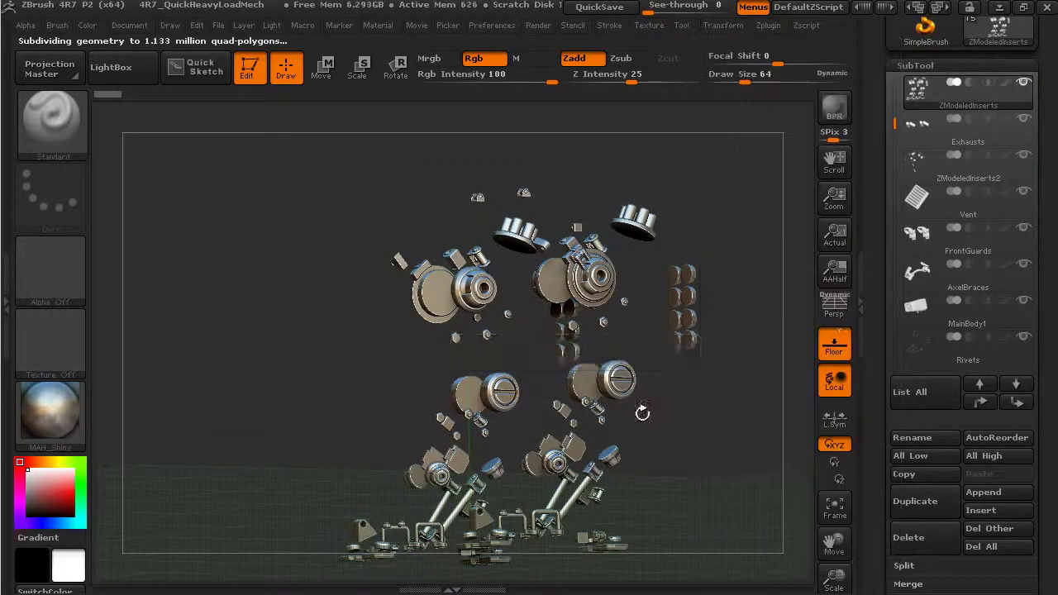
{"action": "mouse_move", "coordinate": [640, 414]}
{"action": "left_mouse_down"}
{"action": "mouse_move", "coordinate": [741, 423]}
{"action": "mouse_move", "coordinate": [637, 400]}
{"action": "left_mouse_up"}
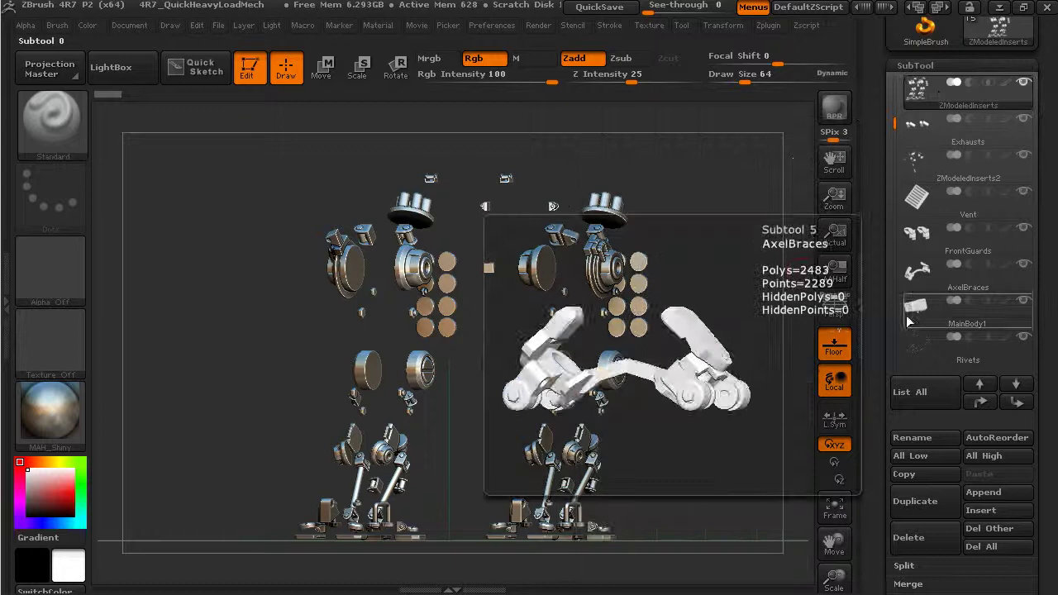
Split the ZModeledInserts subtool into separate subtools with Split To Parts, accepting that the operation cannot be undone.
{"action": "scroll", "coordinate": [918, 355], "scroll_direction": "down", "scroll_amount": 5}
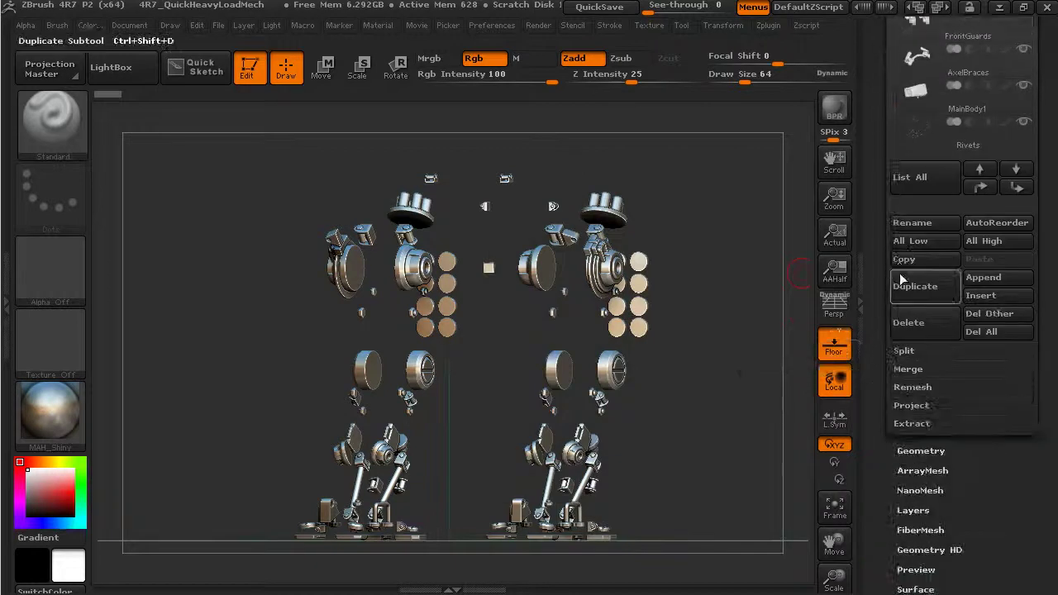
{"action": "left_click", "coordinate": [907, 352]}
{"action": "left_click_drag", "start_coordinate": [879, 295], "coordinate": [878, 318]}
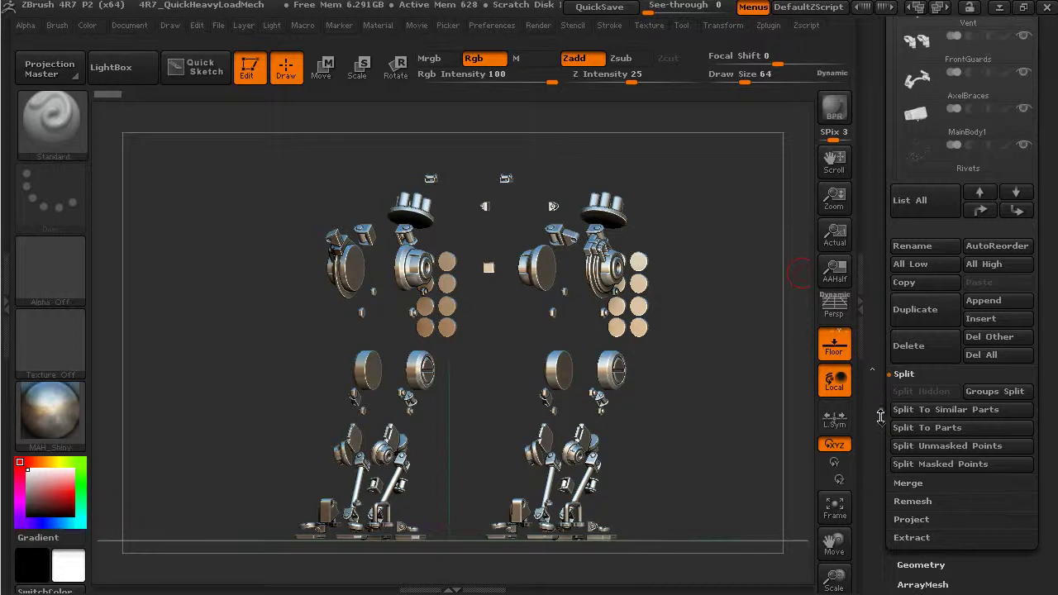
{"action": "left_click", "coordinate": [926, 427]}
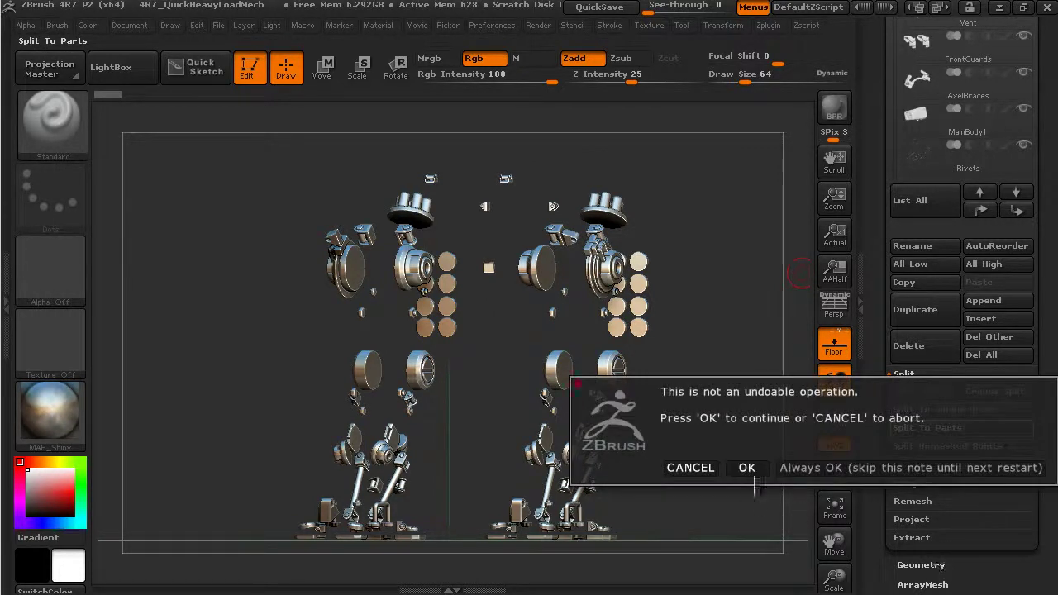
{"action": "left_click", "coordinate": [743, 467]}
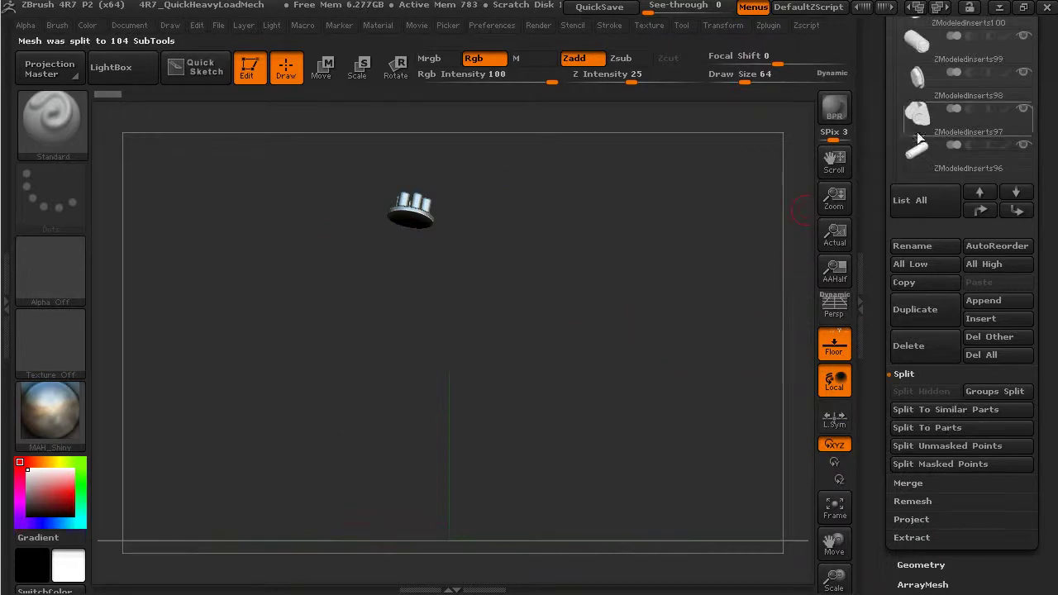
Browse the split parts in the subtool list, activating several around ZModeledInserts68 to 64 in turn, and return to ZModeledInserts103.
{"action": "left_click_drag", "start_coordinate": [890, 137], "coordinate": [892, 271]}
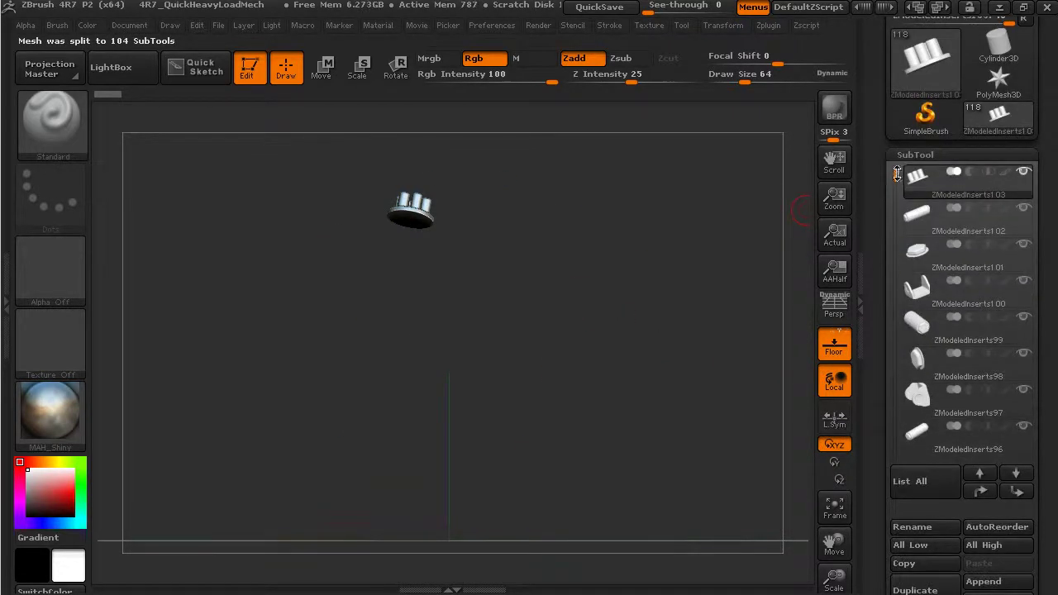
{"action": "left_click_drag", "start_coordinate": [896, 175], "coordinate": [907, 257]}
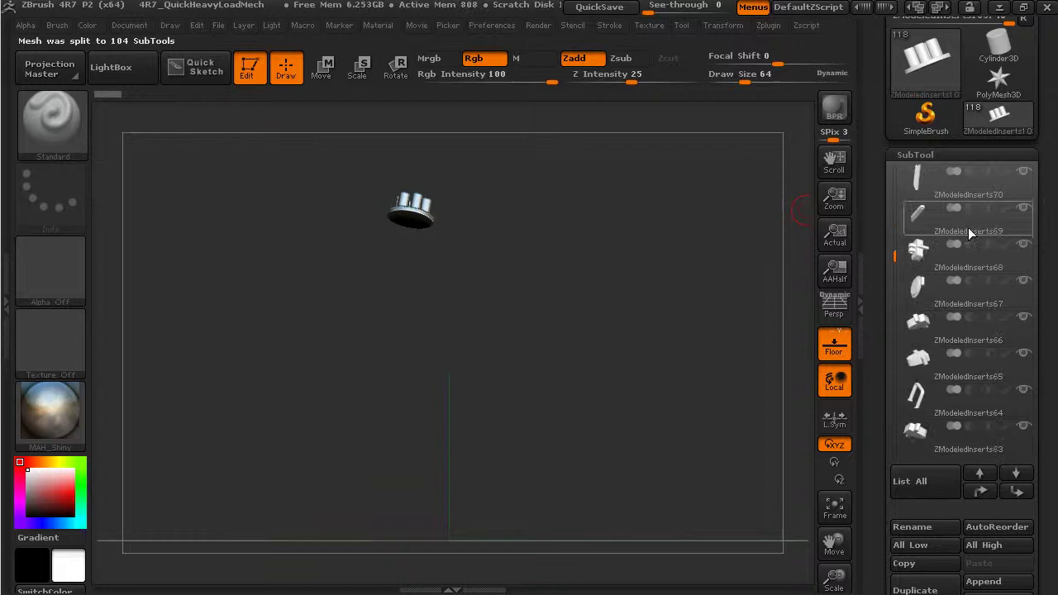
{"action": "left_click", "coordinate": [967, 261]}
{"action": "left_click", "coordinate": [969, 304]}
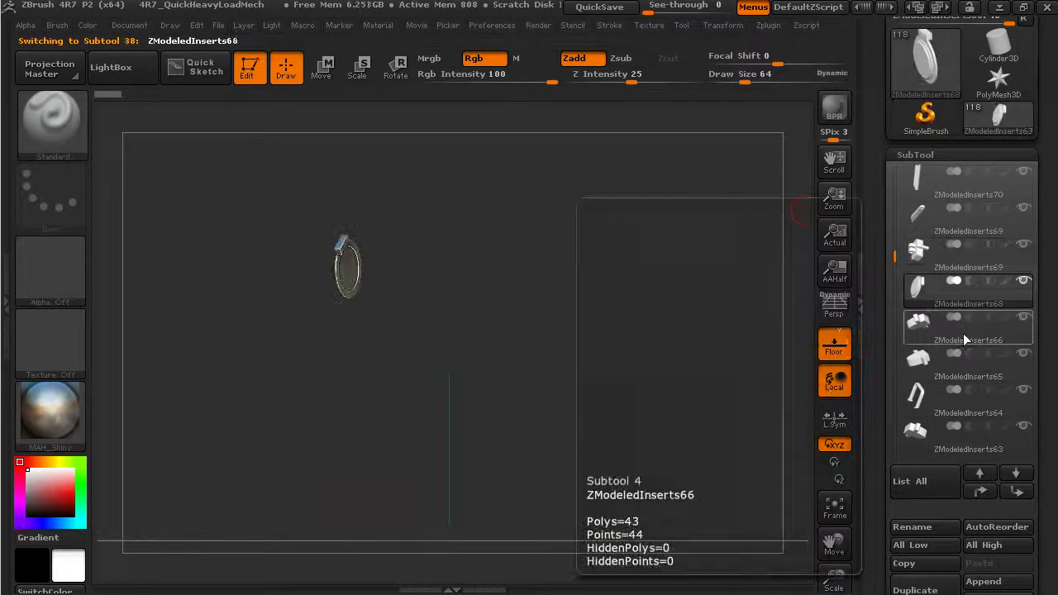
{"action": "left_click", "coordinate": [965, 339]}
{"action": "left_click", "coordinate": [968, 416]}
{"action": "left_click_drag", "start_coordinate": [896, 259], "coordinate": [891, 152]}
{"action": "left_click", "coordinate": [960, 268]}
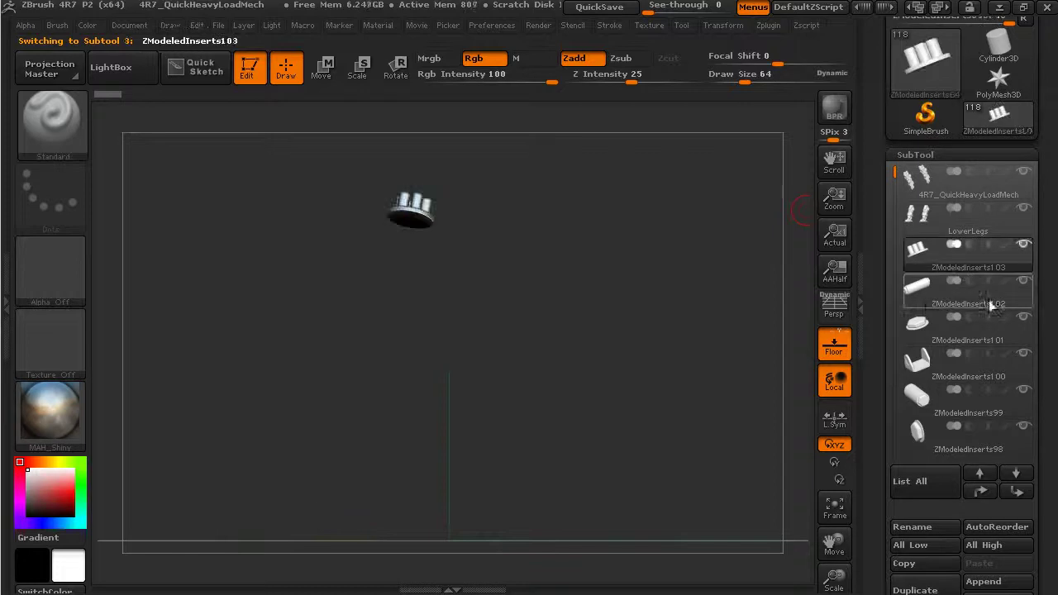
Turn off Solo mode to show the whole mech around the ZModeledInserts103 part.
{"action": "left_click", "coordinate": [723, 25]}
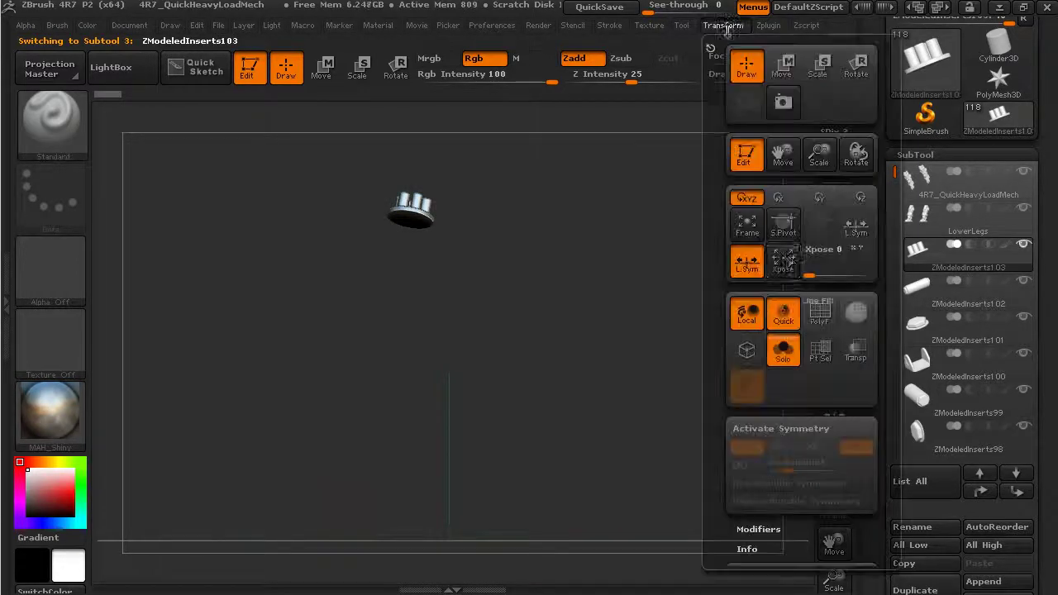
{"action": "left_click", "coordinate": [784, 354]}
{"action": "left_click_drag", "start_coordinate": [683, 171], "coordinate": [819, 170]}
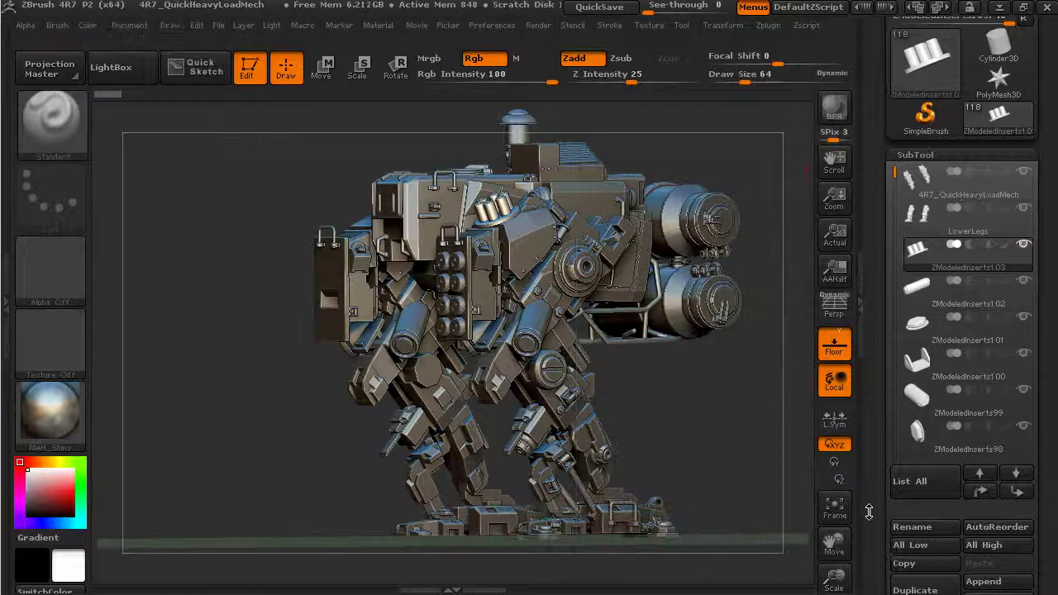
Merge ZModeledInserts103 repeatedly with the subtools below it using MergeDown, choosing to skip the not-undoable note until the next restart.
{"action": "scroll", "coordinate": [869, 513], "scroll_direction": "down", "scroll_amount": 5}
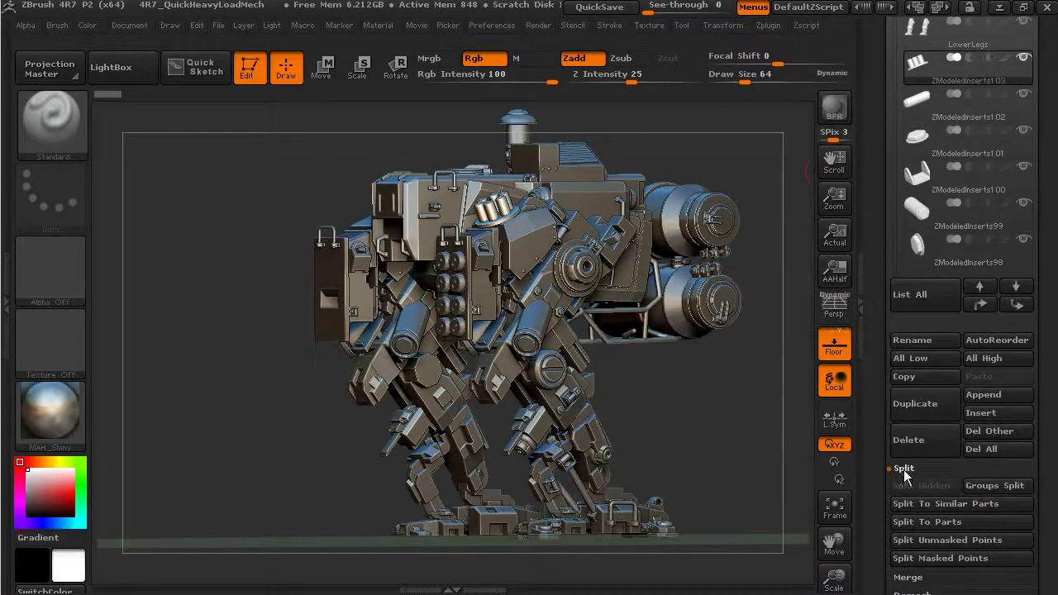
{"action": "left_click", "coordinate": [904, 469]}
{"action": "left_click", "coordinate": [906, 486]}
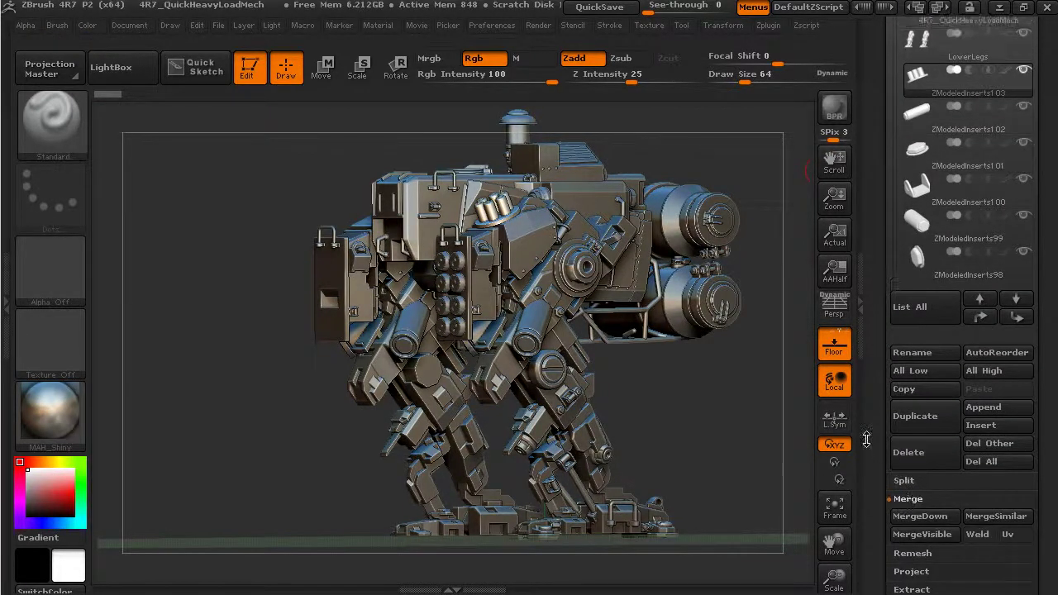
{"action": "left_click", "coordinate": [921, 520]}
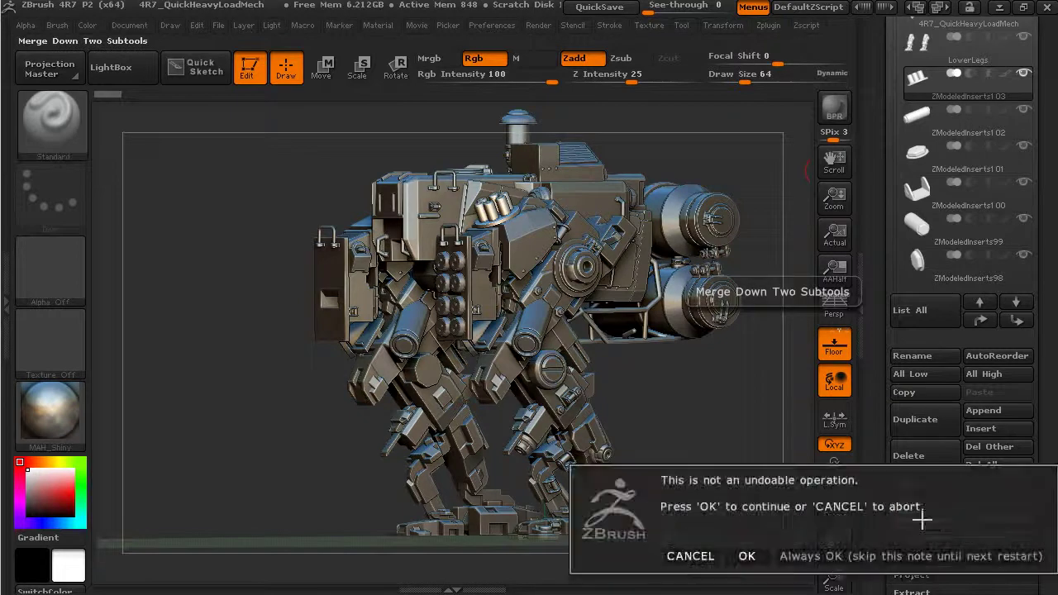
{"action": "left_click", "coordinate": [845, 557]}
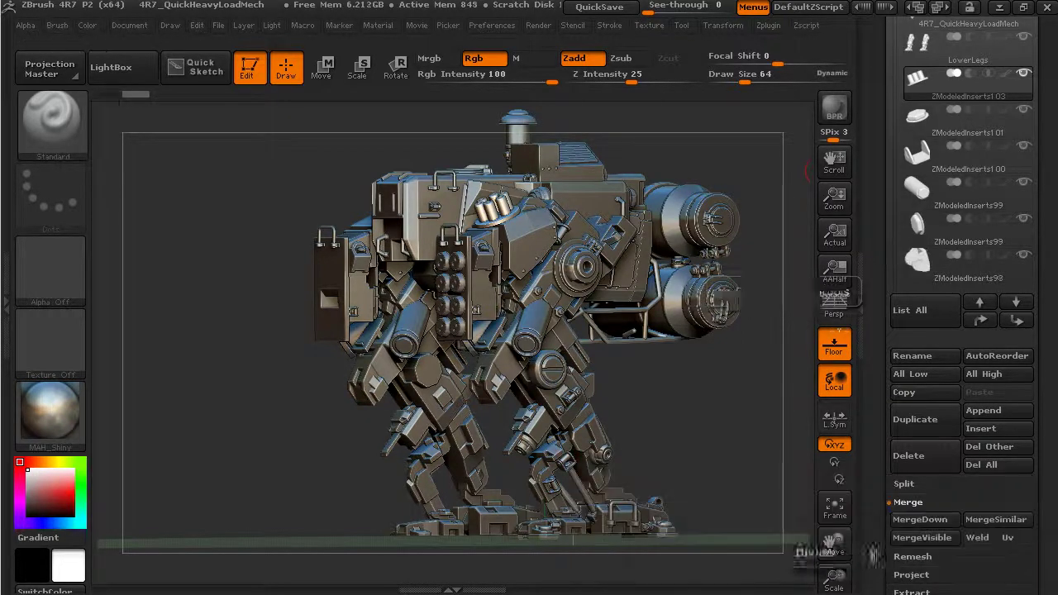
{"action": "left_click", "coordinate": [921, 520]}
{"action": "left_click", "coordinate": [920, 520]}
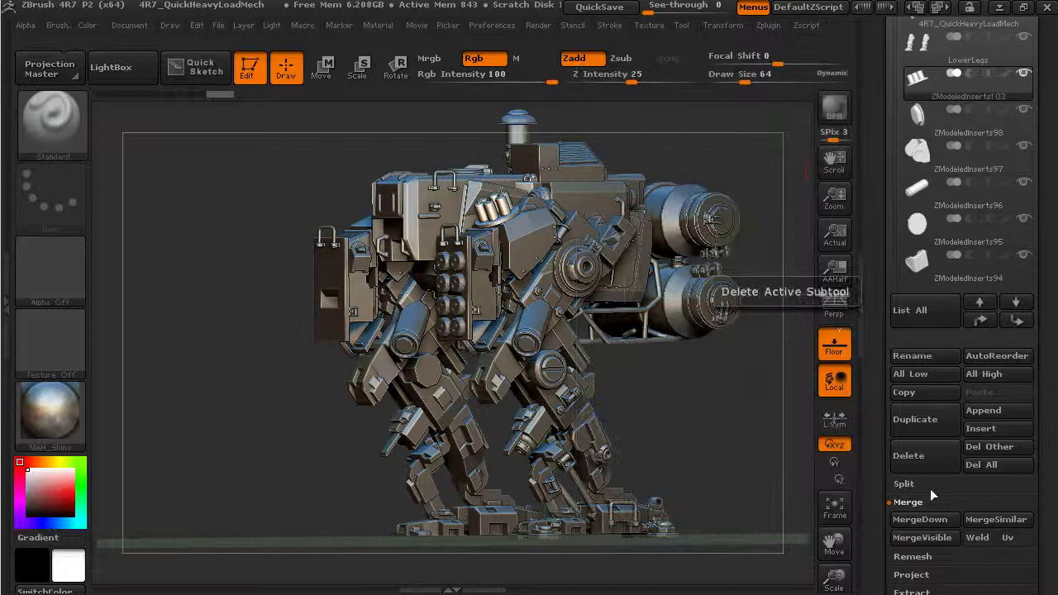
{"action": "left_click", "coordinate": [935, 524]}
{"action": "left_click", "coordinate": [935, 524]}
{"action": "left_click", "coordinate": [935, 524]}
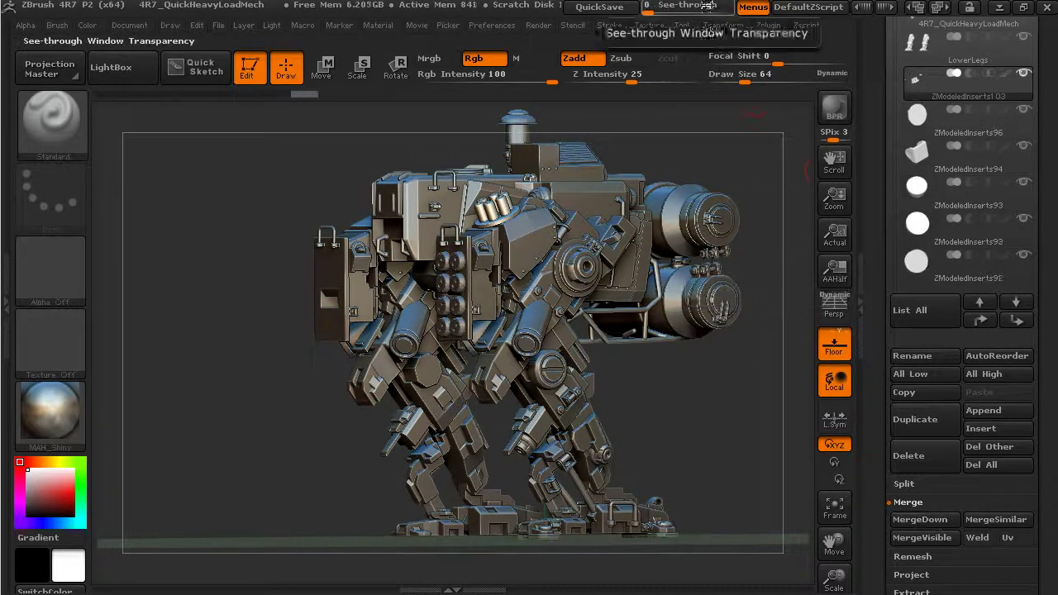
Isolate ZModeledInserts103 in Solo mode and keep merging the parts below into it, through ZModeledInserts74.
{"action": "left_click", "coordinate": [727, 26]}
{"action": "left_click", "coordinate": [789, 353]}
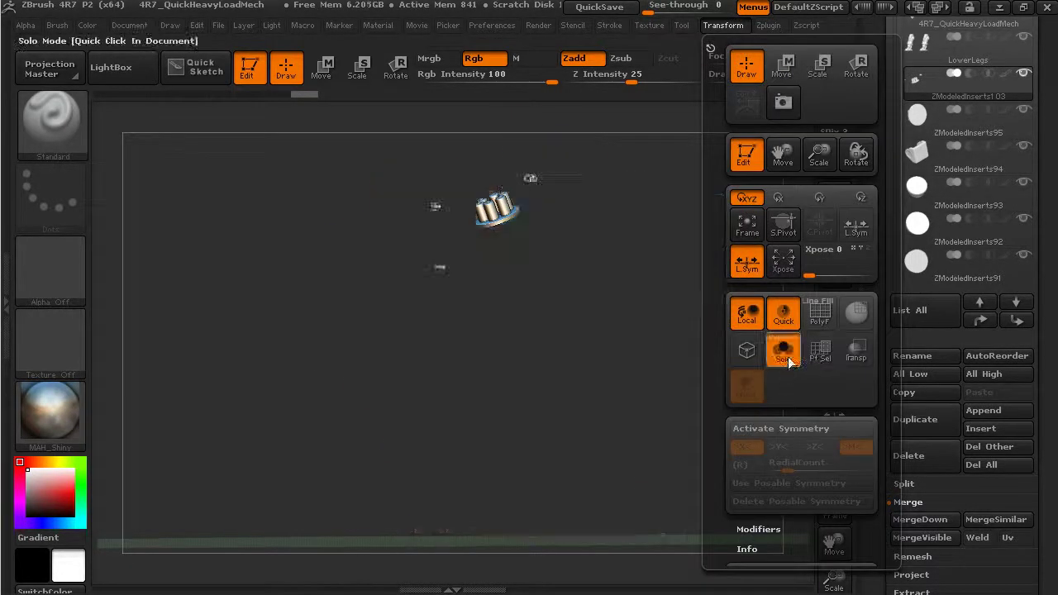
{"action": "left_click", "coordinate": [935, 521]}
{"action": "left_click", "coordinate": [935, 521]}
{"action": "left_click", "coordinate": [935, 521]}
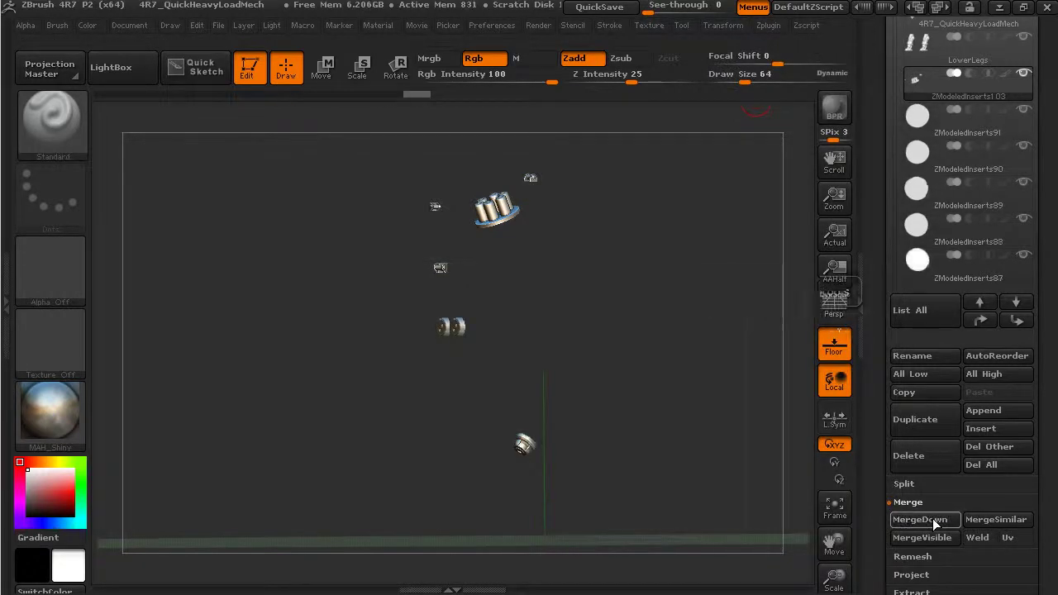
{"action": "left_click", "coordinate": [935, 521]}
{"action": "left_click", "coordinate": [935, 521]}
{"action": "left_click", "coordinate": [934, 520]}
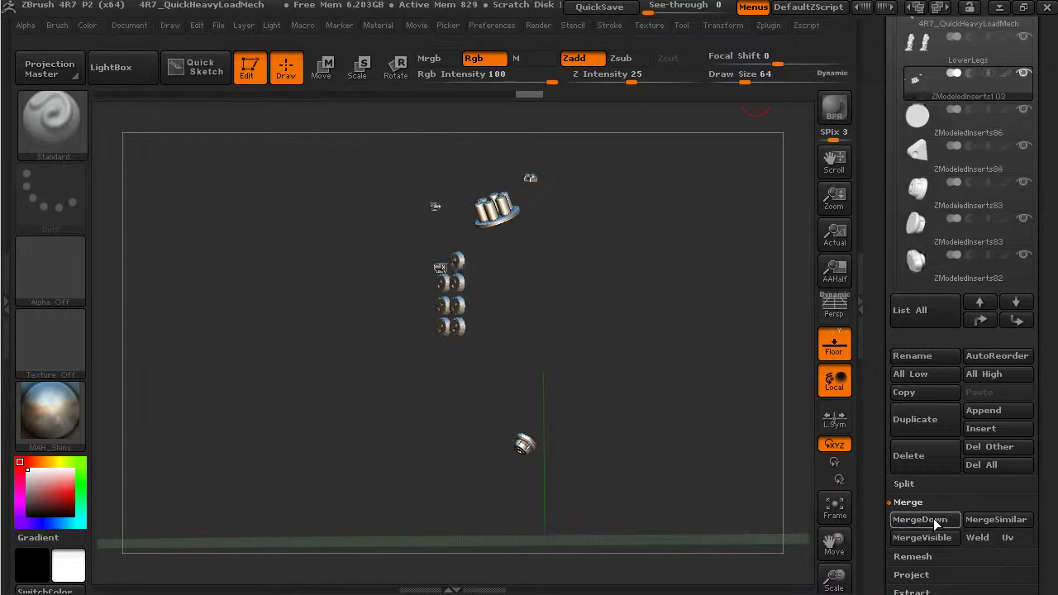
{"action": "left_click", "coordinate": [934, 520]}
{"action": "left_click", "coordinate": [934, 520]}
{"action": "left_click", "coordinate": [931, 520]}
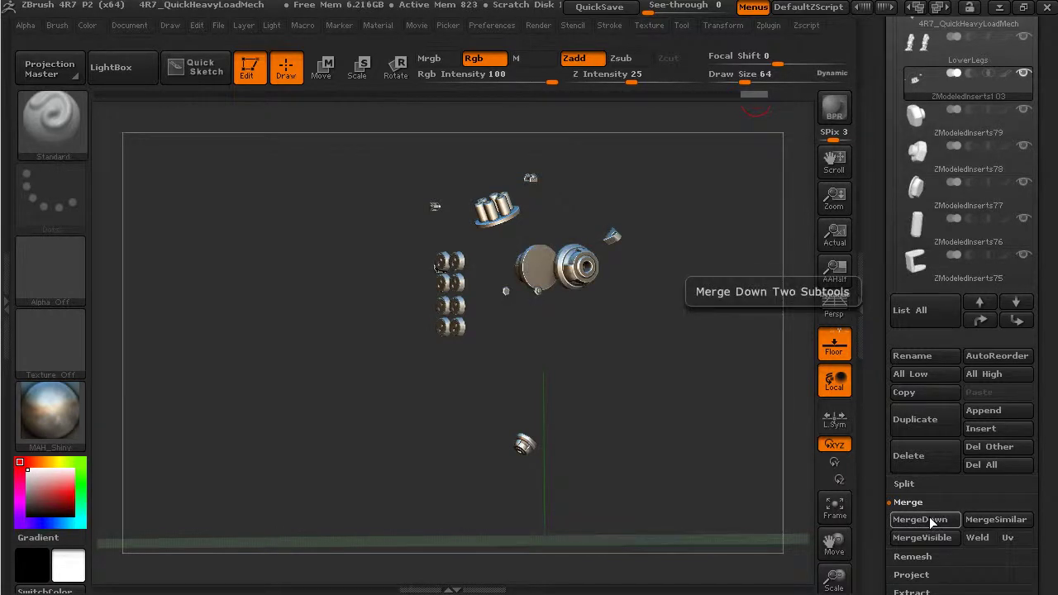
{"action": "left_click", "coordinate": [930, 520]}
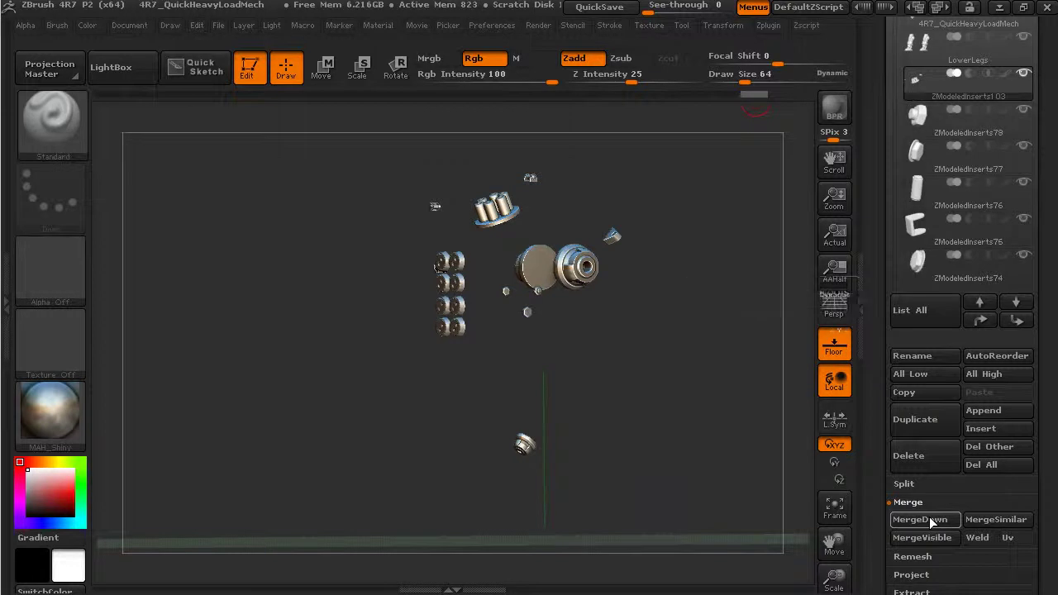
{"action": "left_click", "coordinate": [929, 519]}
{"action": "left_click", "coordinate": [929, 519]}
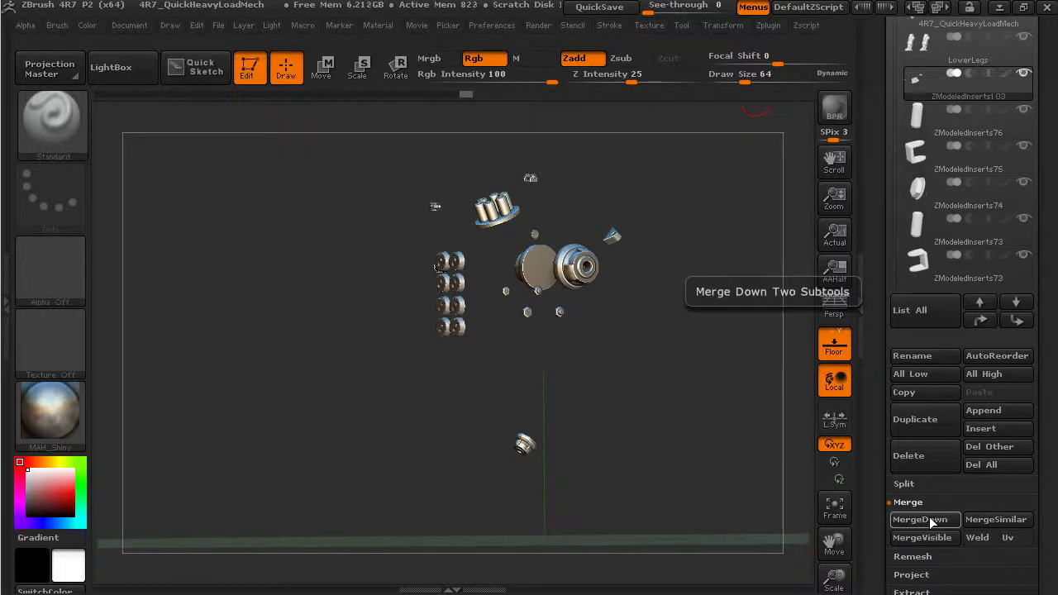
{"action": "left_click", "coordinate": [929, 519]}
{"action": "left_click", "coordinate": [930, 519]}
{"action": "left_click", "coordinate": [929, 519]}
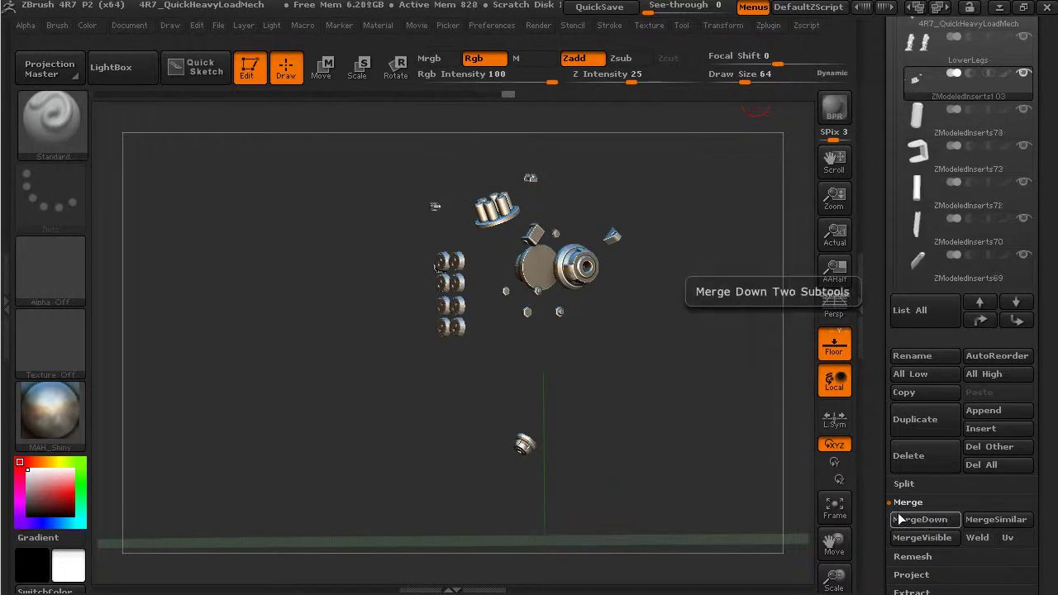
{"action": "left_click_drag", "start_coordinate": [730, 399], "coordinate": [712, 389]}
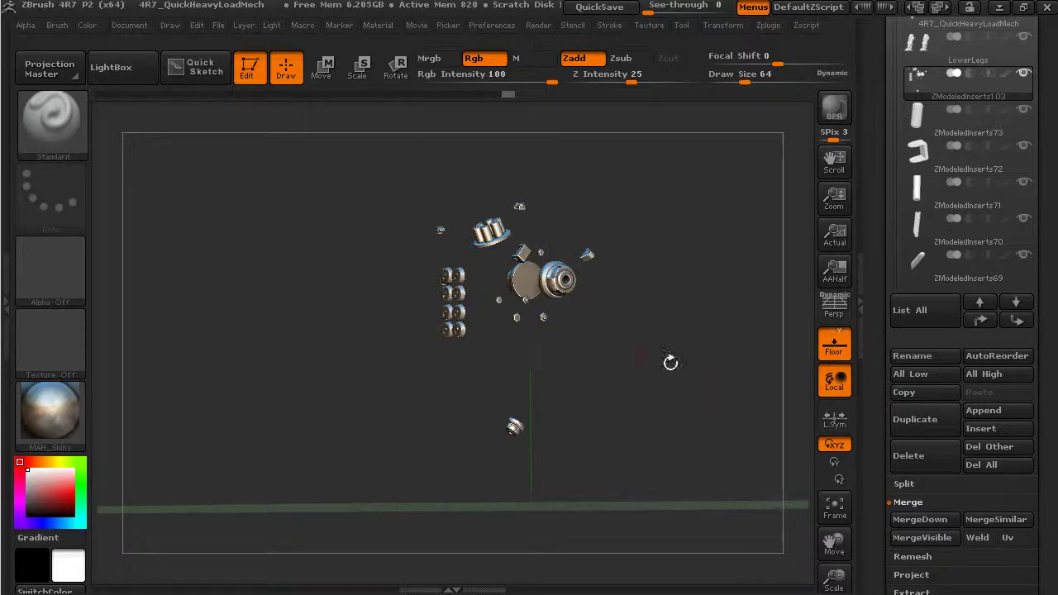
Look over the top of the subtool list, and turn off Solo mode to view the whole mech from behind.
{"action": "left_click_drag", "start_coordinate": [879, 160], "coordinate": [884, 240]}
{"action": "mouse_move", "coordinate": [908, 245]}
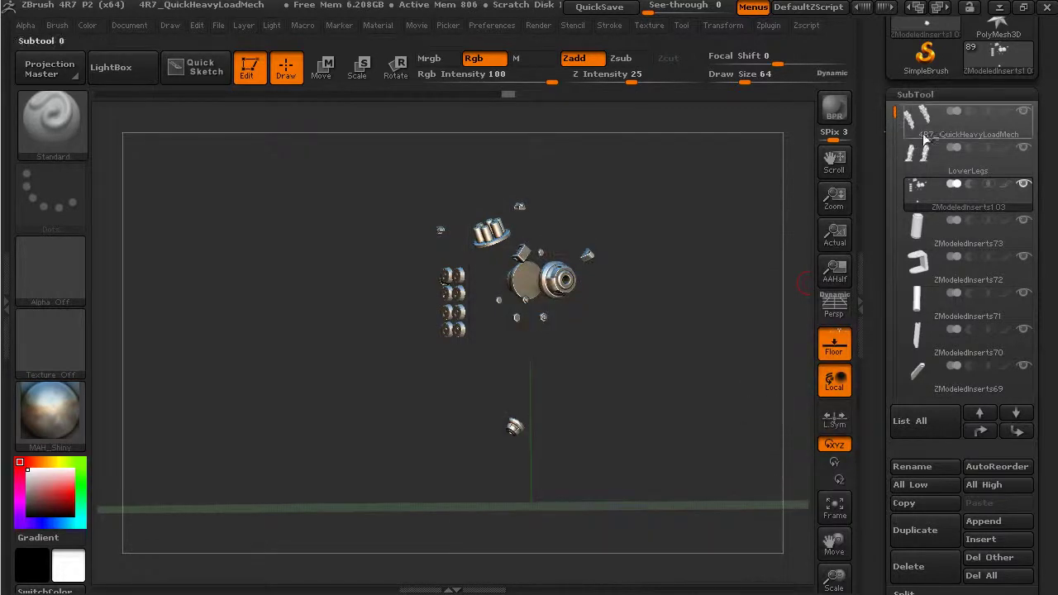
{"action": "left_click_drag", "start_coordinate": [895, 120], "coordinate": [919, 107]}
{"action": "mouse_move", "coordinate": [940, 235]}
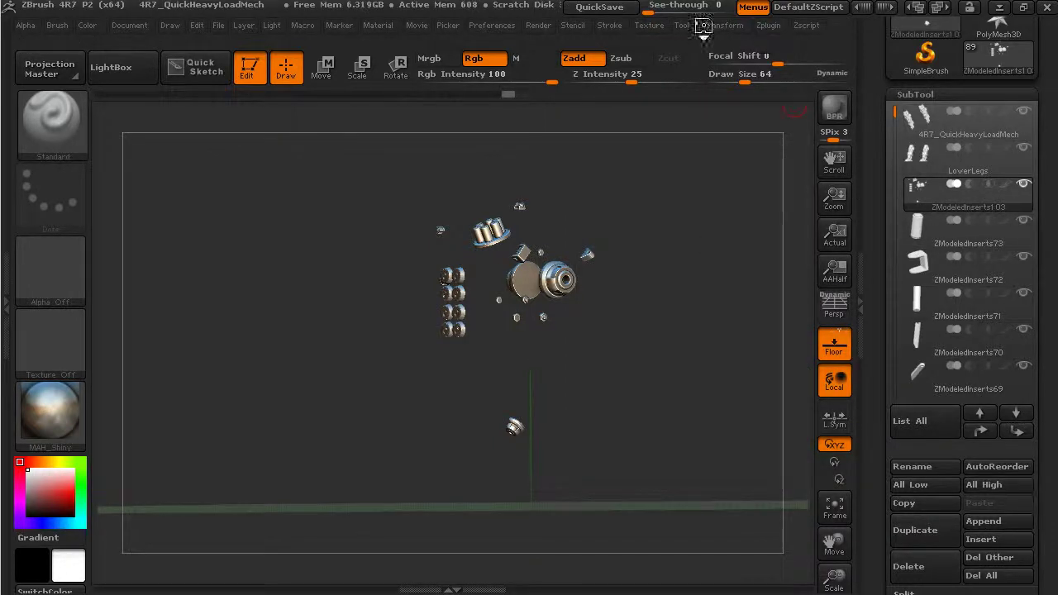
{"action": "left_click", "coordinate": [704, 25]}
{"action": "left_click", "coordinate": [798, 361]}
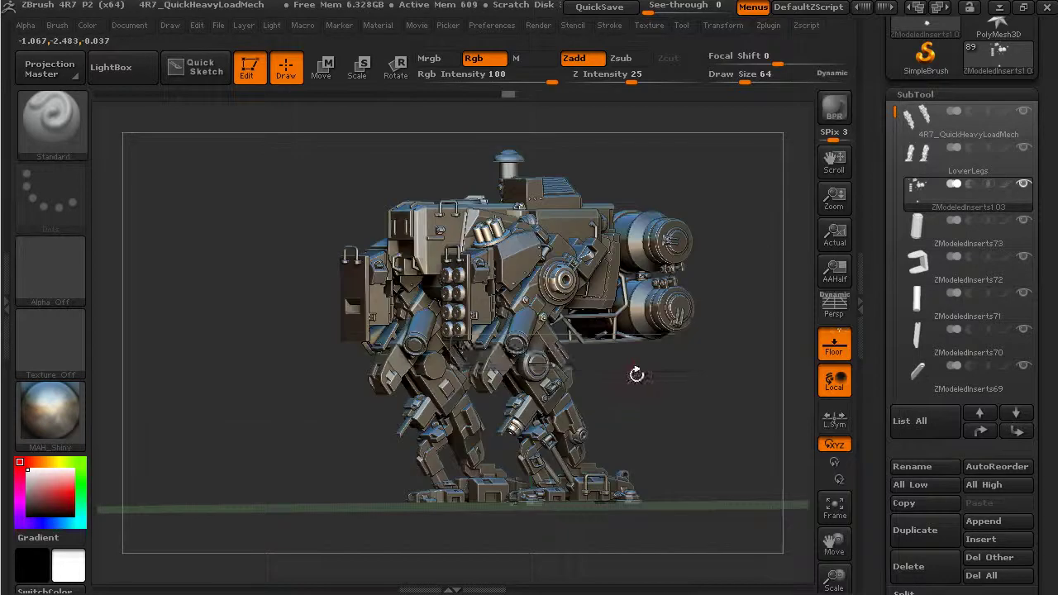
{"action": "left_click_drag", "start_coordinate": [637, 374], "coordinate": [744, 422]}
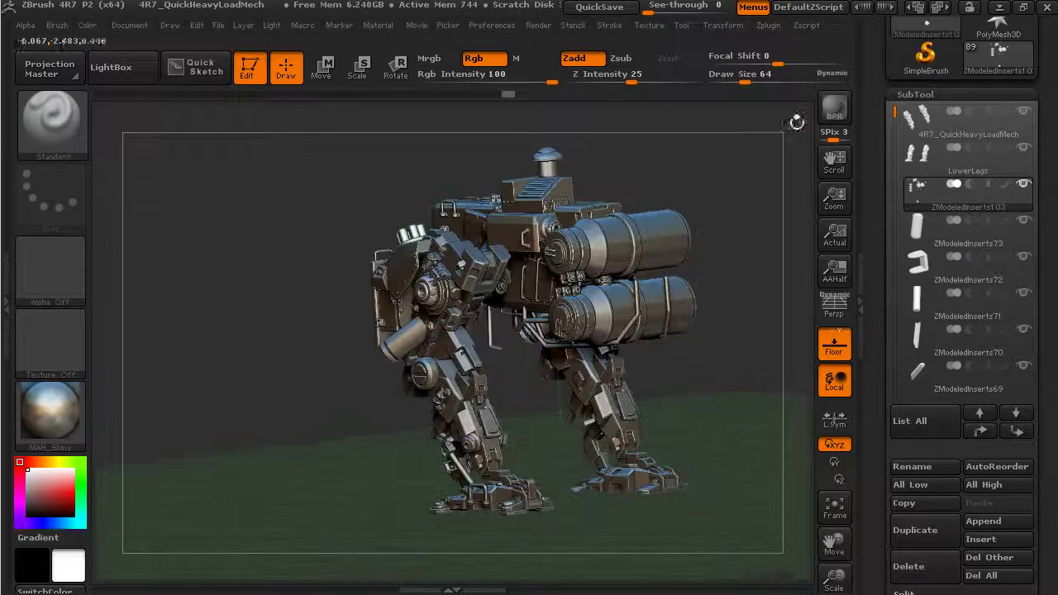
Examine the commands of the SubTool Master plugin, including MultiAppend, and collapse them again.
{"action": "left_click", "coordinate": [773, 24]}
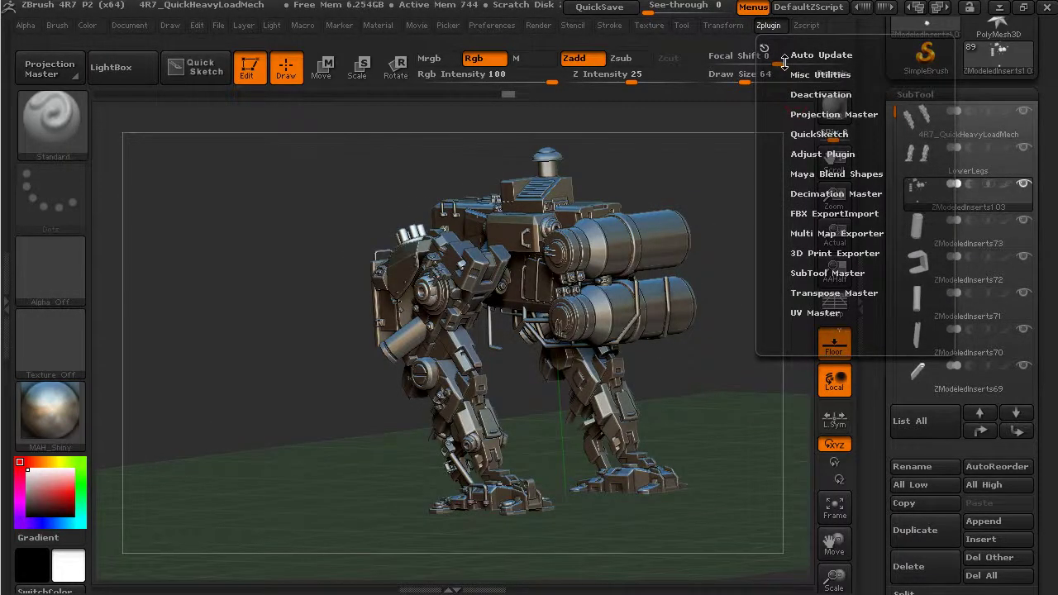
{"action": "left_click", "coordinate": [832, 270]}
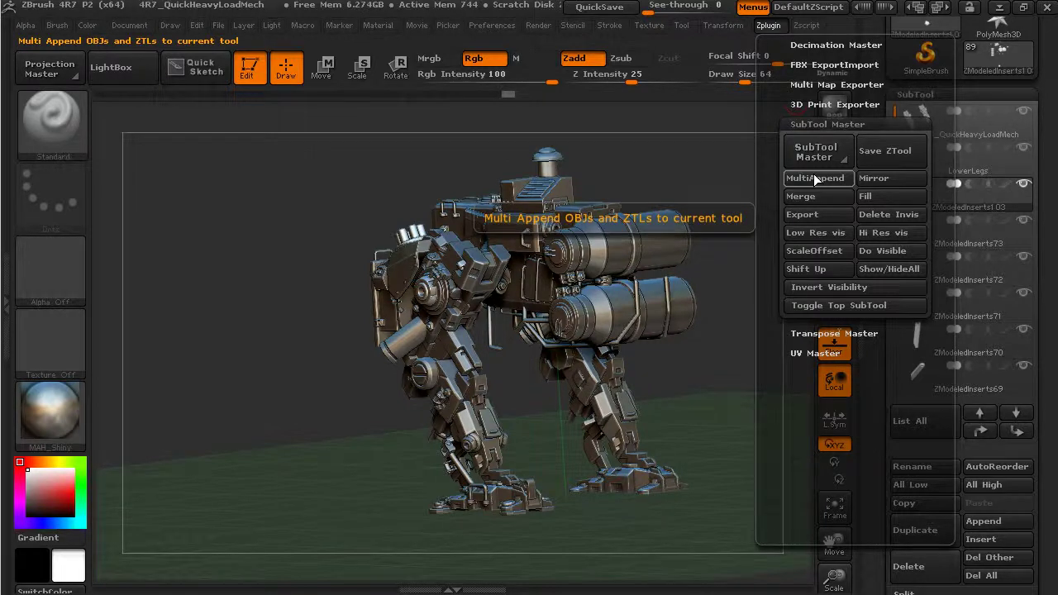
{"action": "left_click", "coordinate": [827, 124]}
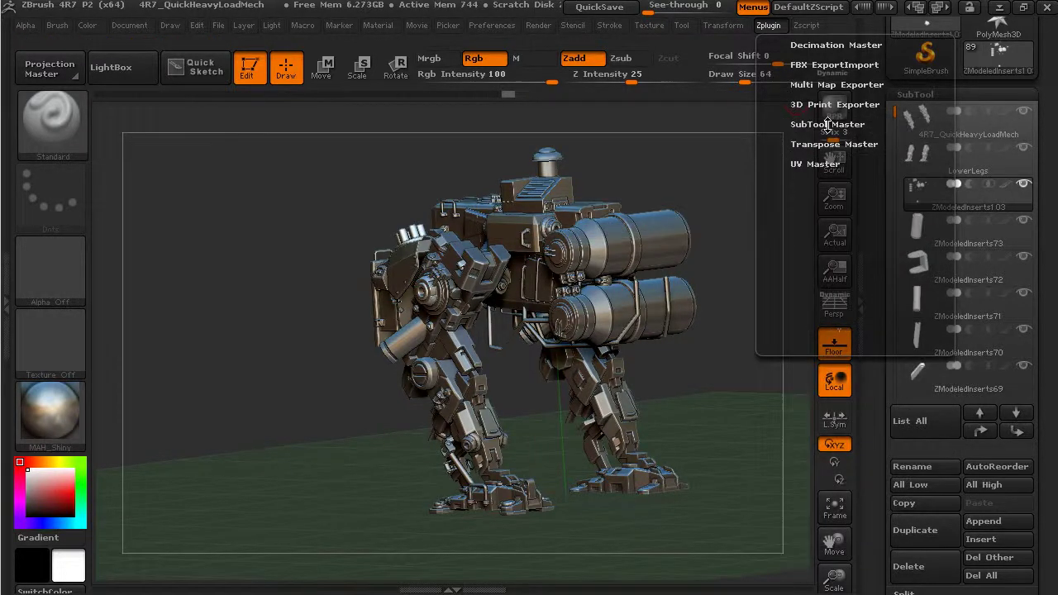
Activate the MainBody subtool in side view and lay a Move transpose line along its length.
{"action": "left_click_drag", "start_coordinate": [671, 178], "coordinate": [709, 279]}
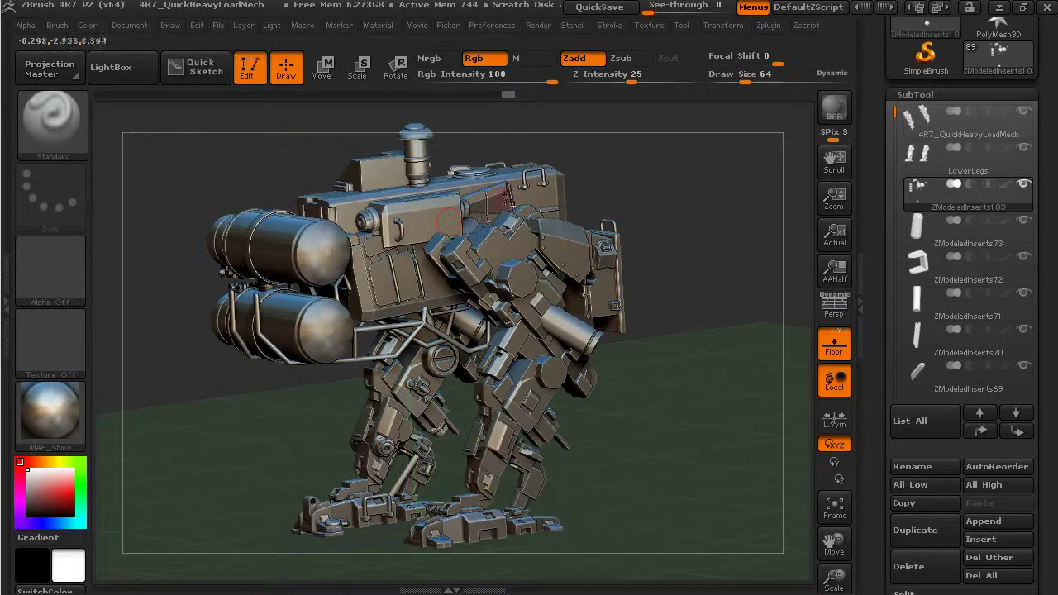
{"action": "left_click_drag", "start_coordinate": [729, 220], "coordinate": [645, 233]}
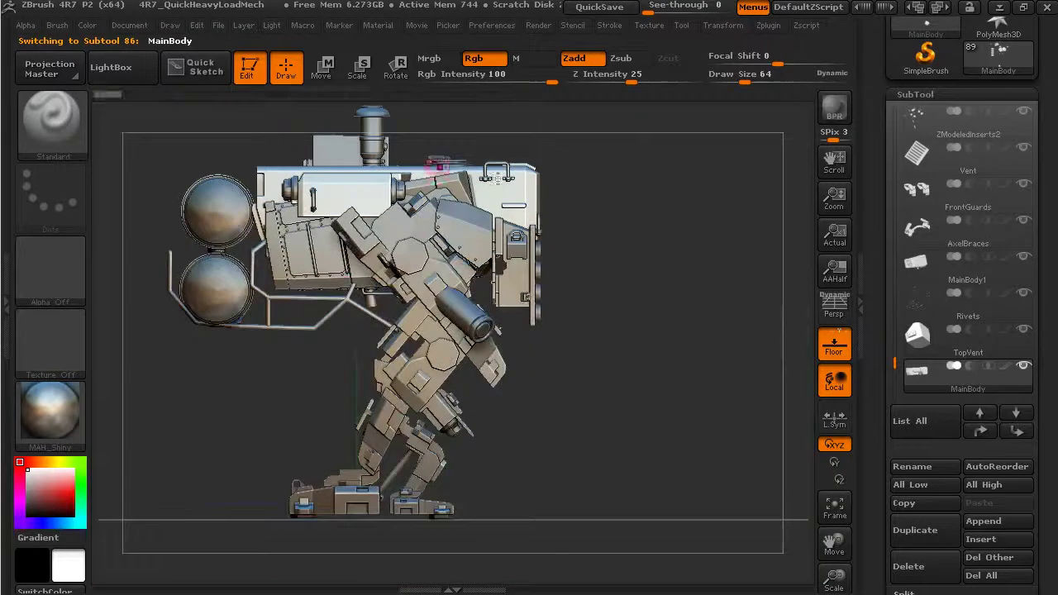
{"action": "left_click", "coordinate": [320, 78]}
{"action": "left_click_drag", "start_coordinate": [263, 196], "coordinate": [536, 217]}
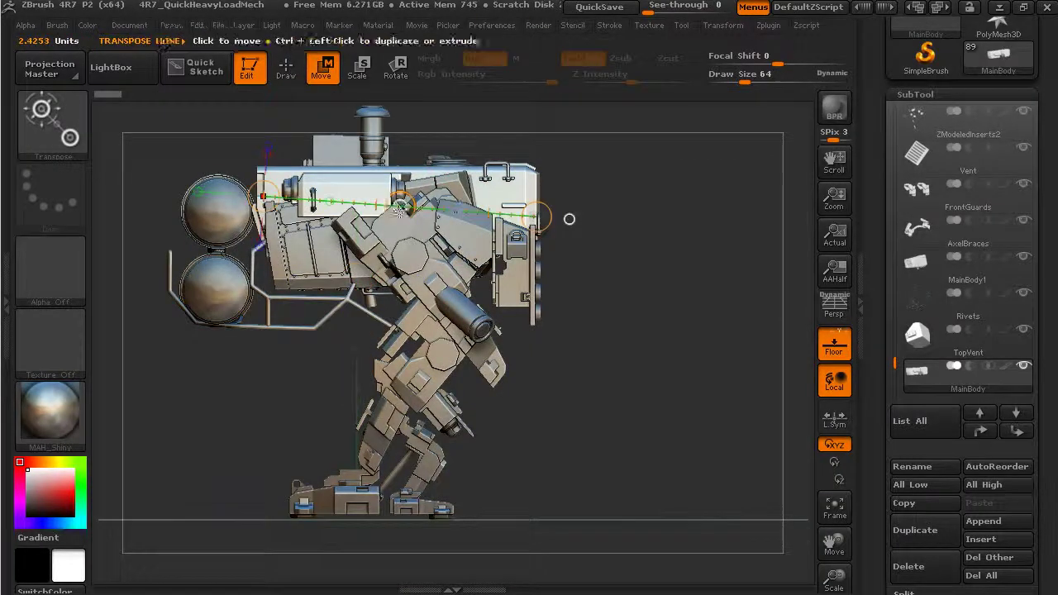
Try moving MainBody forward and slightly up with the transpose line, and undo the move.
{"action": "left_click_drag", "start_coordinate": [400, 206], "coordinate": [439, 188]}
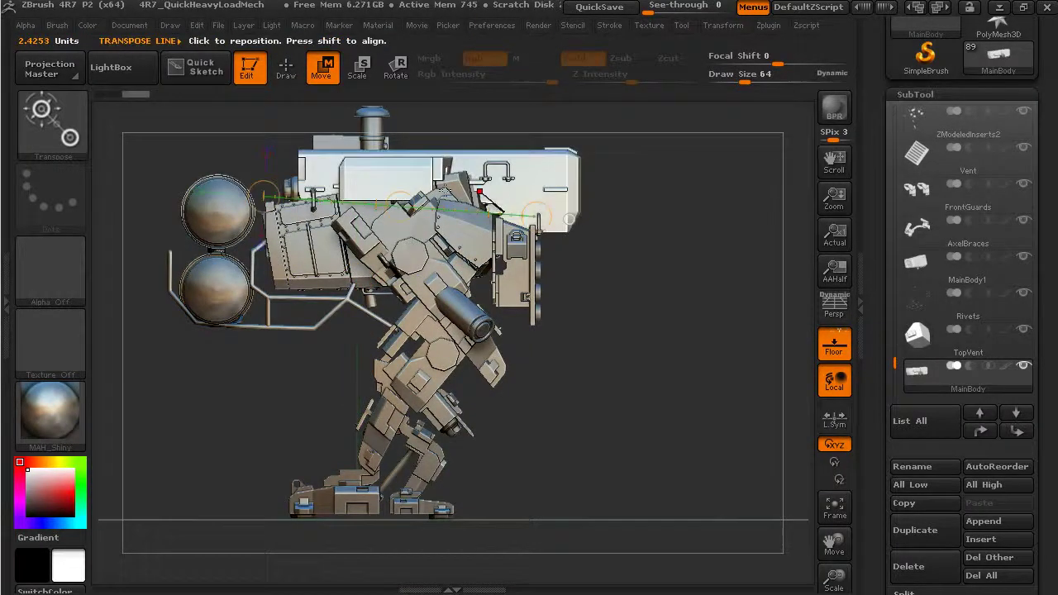
{"action": "key", "text": "ctrl+z"}
{"action": "left_click_drag", "start_coordinate": [569, 219], "coordinate": [598, 258], "text": "alt"}
Try shifting MainBody backward along the Z axis with the Offset deformation, and undo the shift.
{"action": "scroll", "coordinate": [910, 258], "scroll_direction": "down", "scroll_amount": 10}
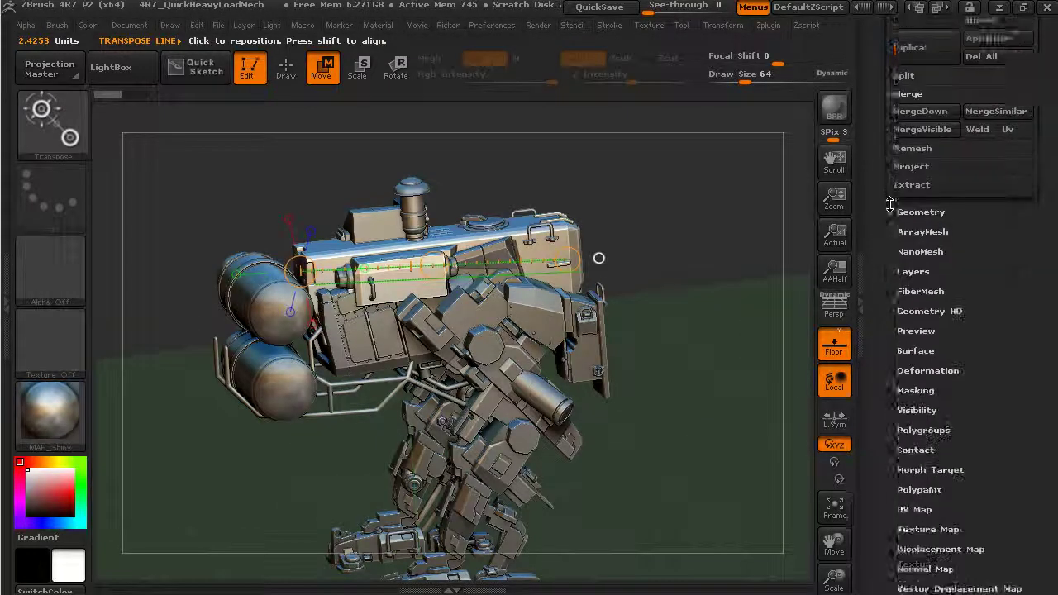
{"action": "left_click", "coordinate": [928, 323]}
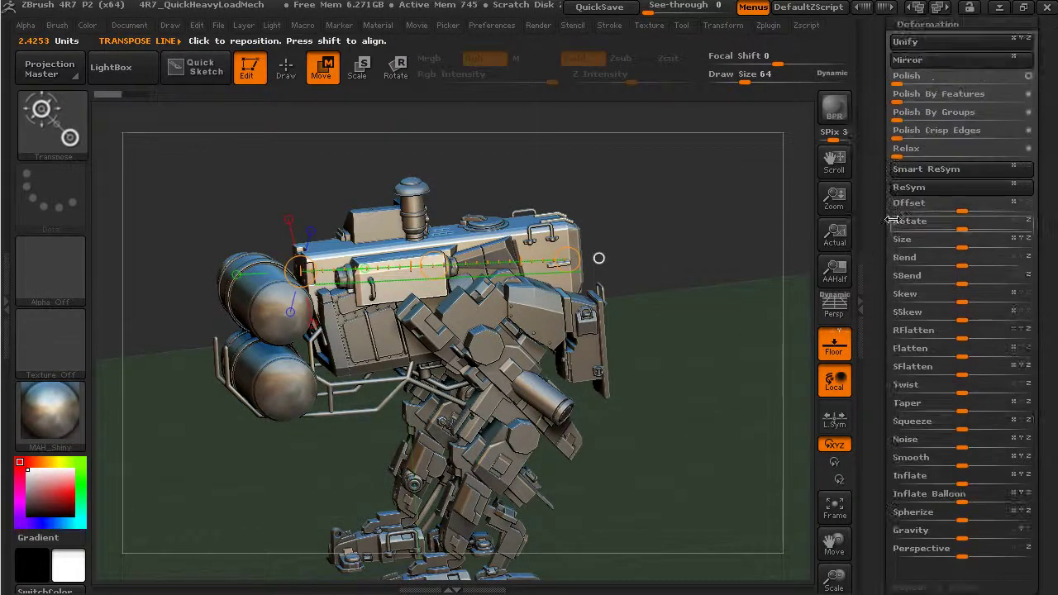
{"action": "left_click_drag", "start_coordinate": [875, 203], "coordinate": [872, 248]}
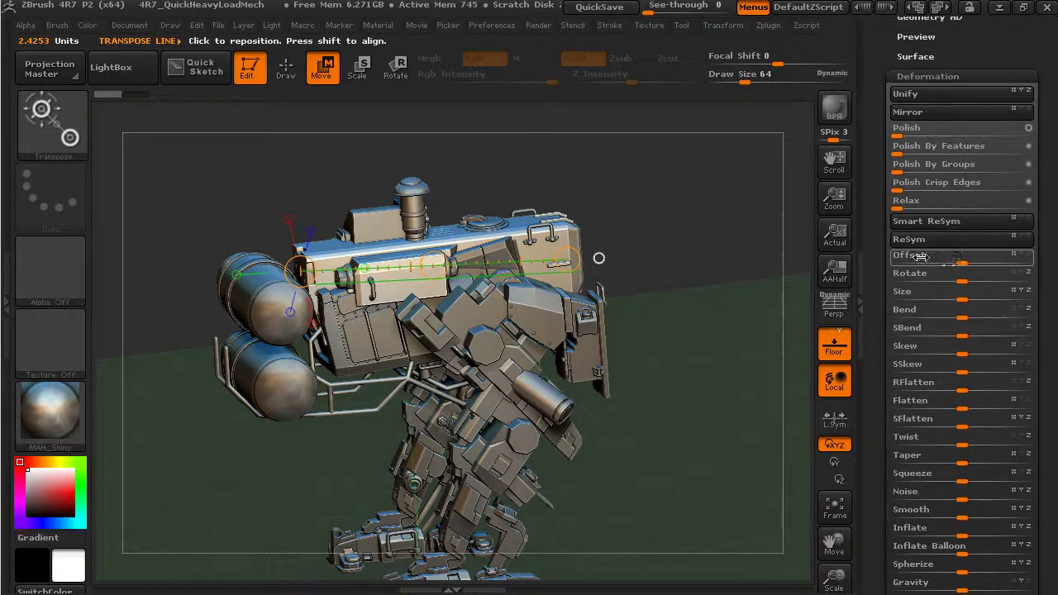
{"action": "mouse_move", "coordinate": [959, 262]}
{"action": "left_mouse_down"}
{"action": "mouse_move", "coordinate": [930, 262]}
{"action": "mouse_move", "coordinate": [997, 263]}
{"action": "mouse_move", "coordinate": [934, 264]}
{"action": "mouse_move", "coordinate": [966, 274]}
{"action": "left_mouse_up"}
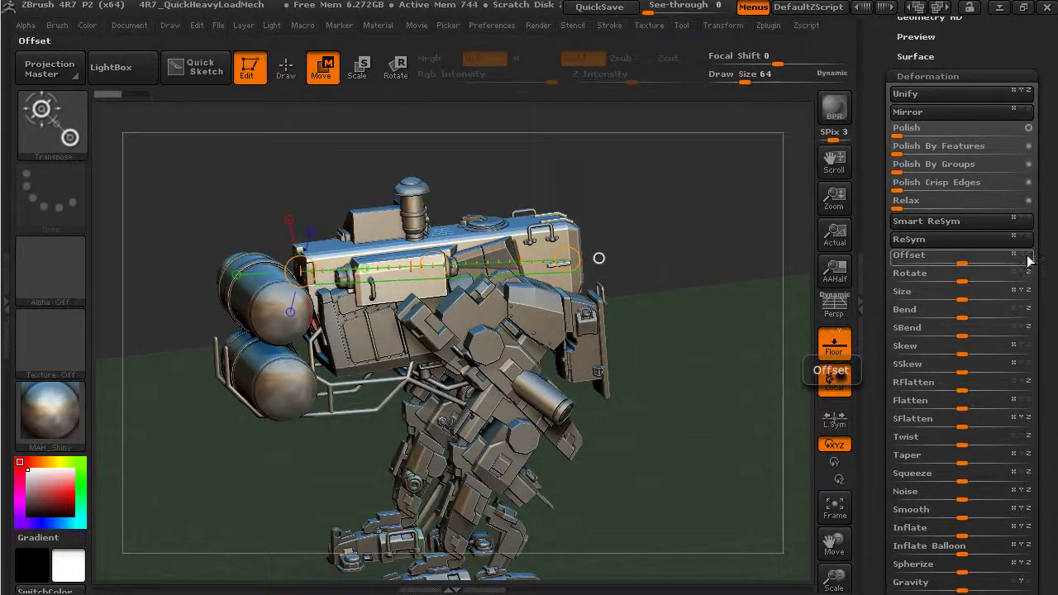
{"action": "left_click_drag", "start_coordinate": [954, 261], "coordinate": [930, 269]}
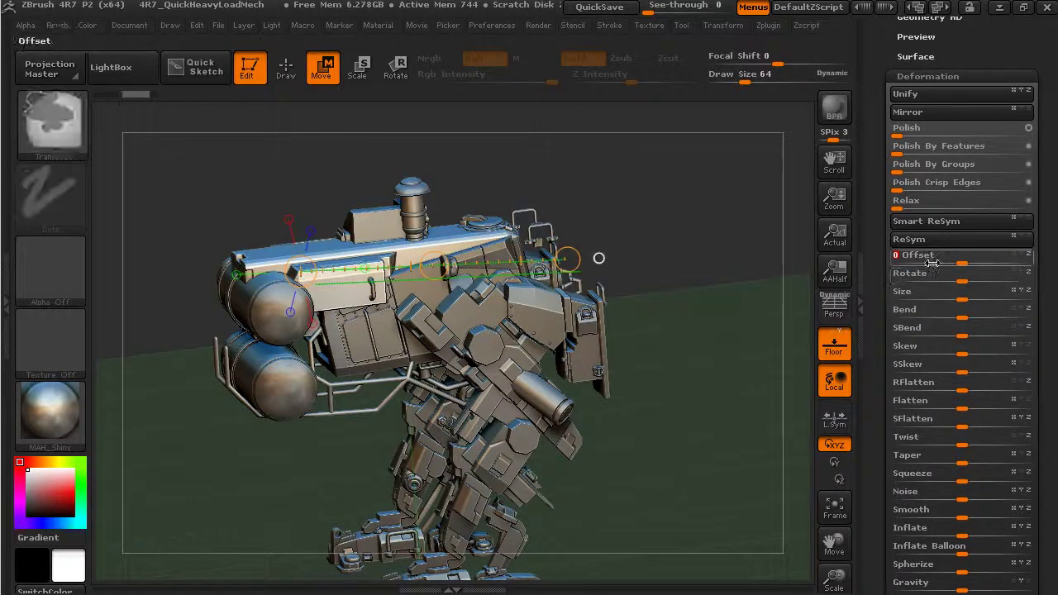
{"action": "key", "text": "ctrl+z"}
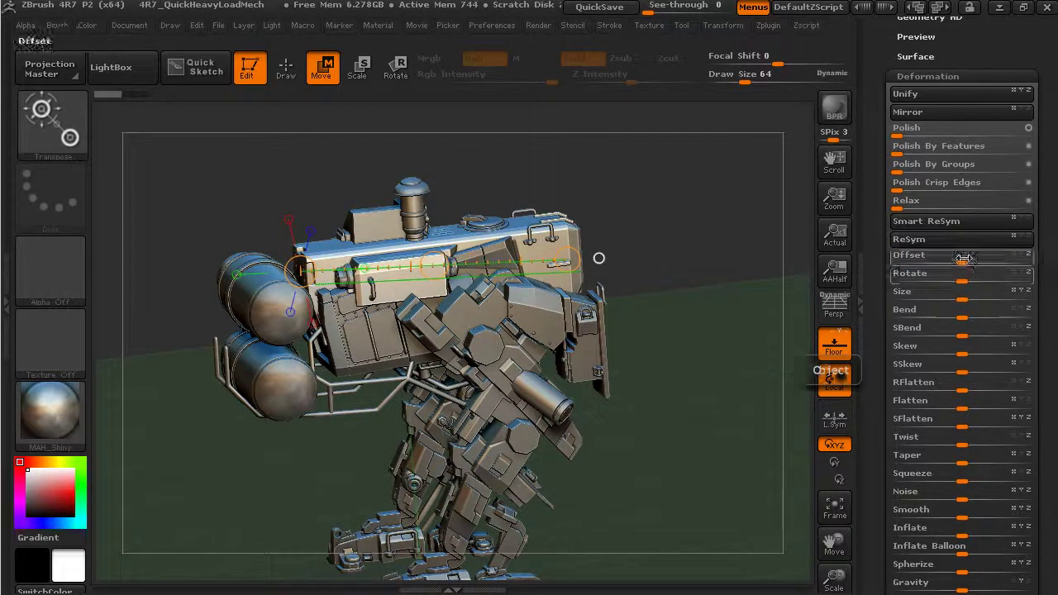
Try shifting MainBody far forward along the Z axis with the Offset deformation, and undo the shift.
{"action": "left_click", "coordinate": [963, 263]}
{"action": "left_click_drag", "start_coordinate": [964, 263], "coordinate": [1044, 265]}
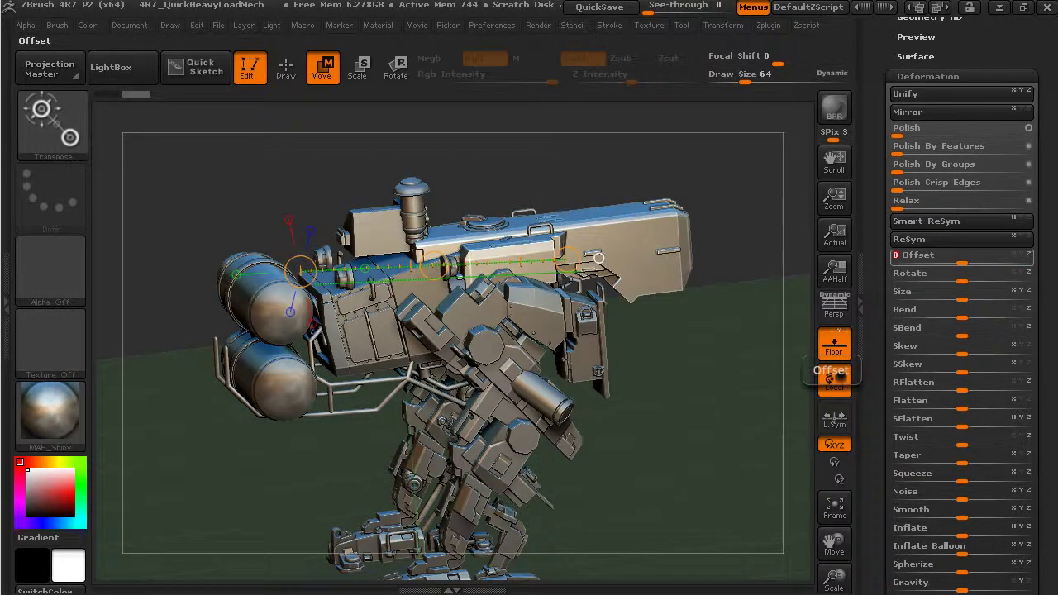
{"action": "mouse_move", "coordinate": [959, 262]}
{"action": "left_mouse_down"}
{"action": "mouse_move", "coordinate": [1043, 265]}
{"action": "mouse_move", "coordinate": [962, 263]}
{"action": "left_mouse_up"}
{"action": "key", "text": "ctrl+z"}
{"action": "key", "text": "ctrl+z"}
Return from transpose Move to Draw mode, showing the whole mech from the side and the start of the Tool settings.
{"action": "left_click_drag", "start_coordinate": [600, 260], "coordinate": [540, 277]}
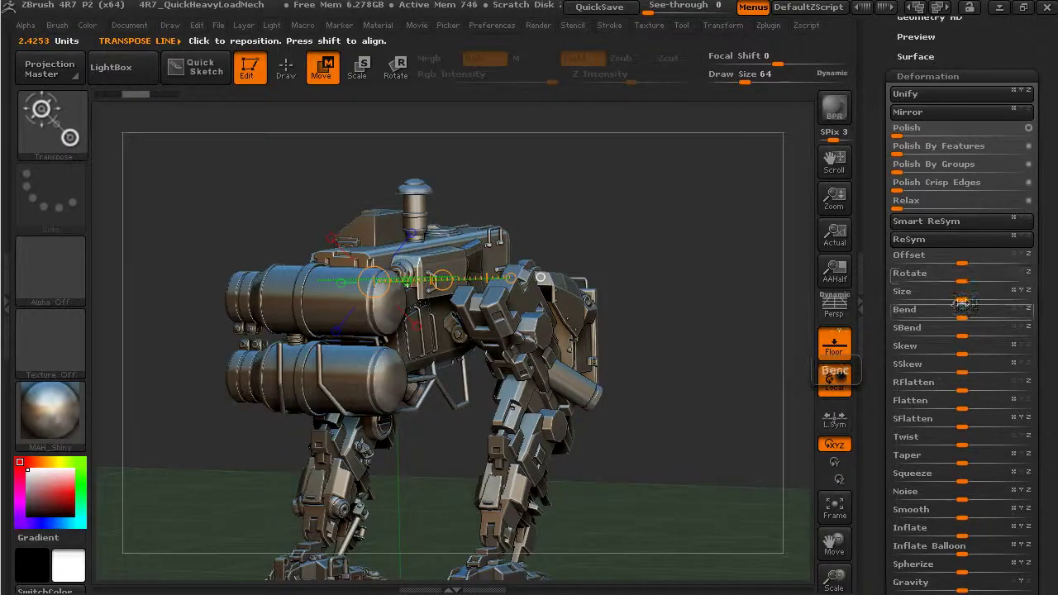
{"action": "left_click_drag", "start_coordinate": [769, 272], "coordinate": [727, 229], "text": "alt"}
{"action": "mouse_move", "coordinate": [628, 202]}
{"action": "left_mouse_down"}
{"action": "mouse_move", "coordinate": [521, 217]}
{"action": "mouse_move", "coordinate": [506, 207]}
{"action": "left_mouse_up"}
{"action": "left_click", "coordinate": [289, 73]}
{"action": "left_click_drag", "start_coordinate": [594, 212], "coordinate": [802, 278], "text": "alt"}
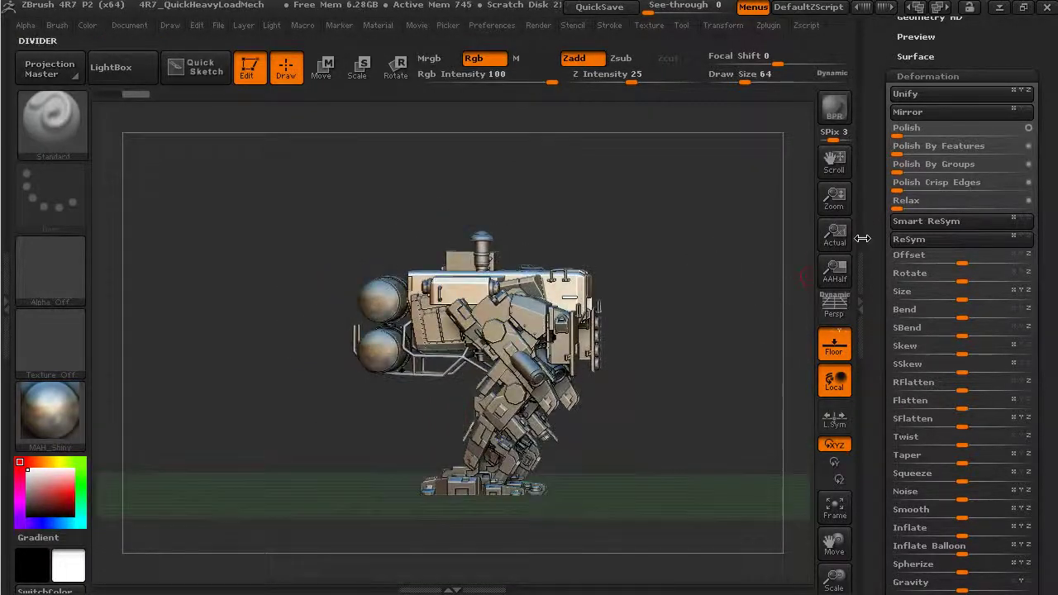
{"action": "left_click_drag", "start_coordinate": [874, 211], "coordinate": [868, 364]}
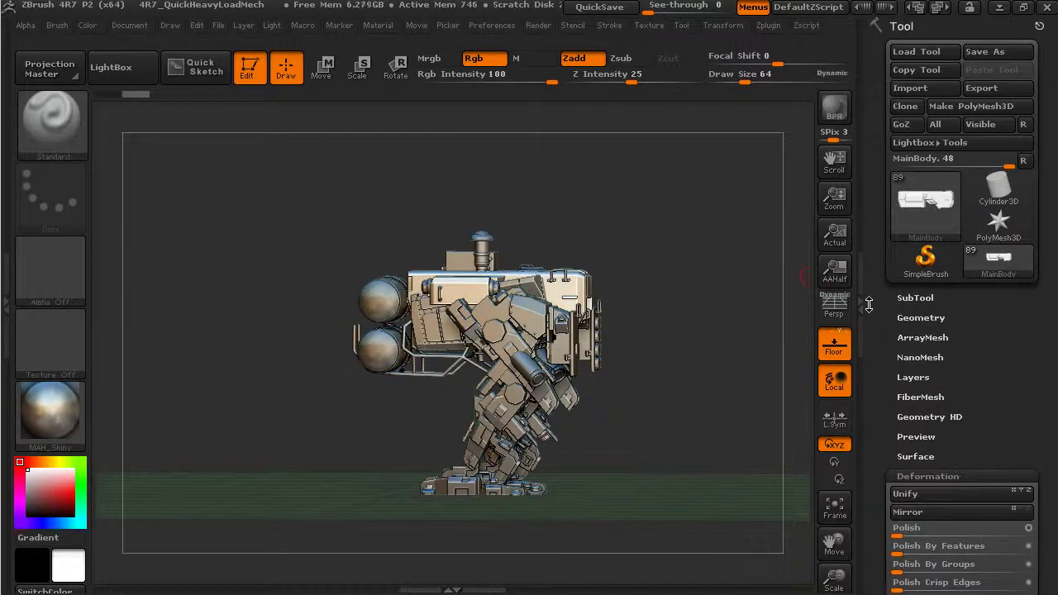